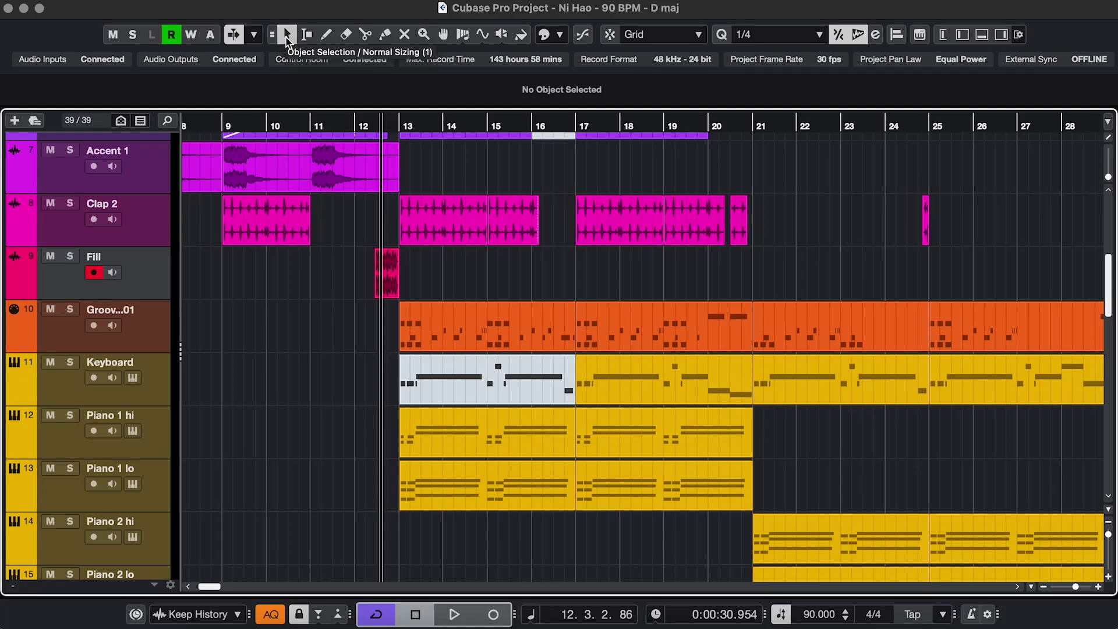
With Object Selection, select multiple events across the Clap 2, groove, Keyboard and Piano tracks, both individually and with a selection rectangle
click(287, 36)
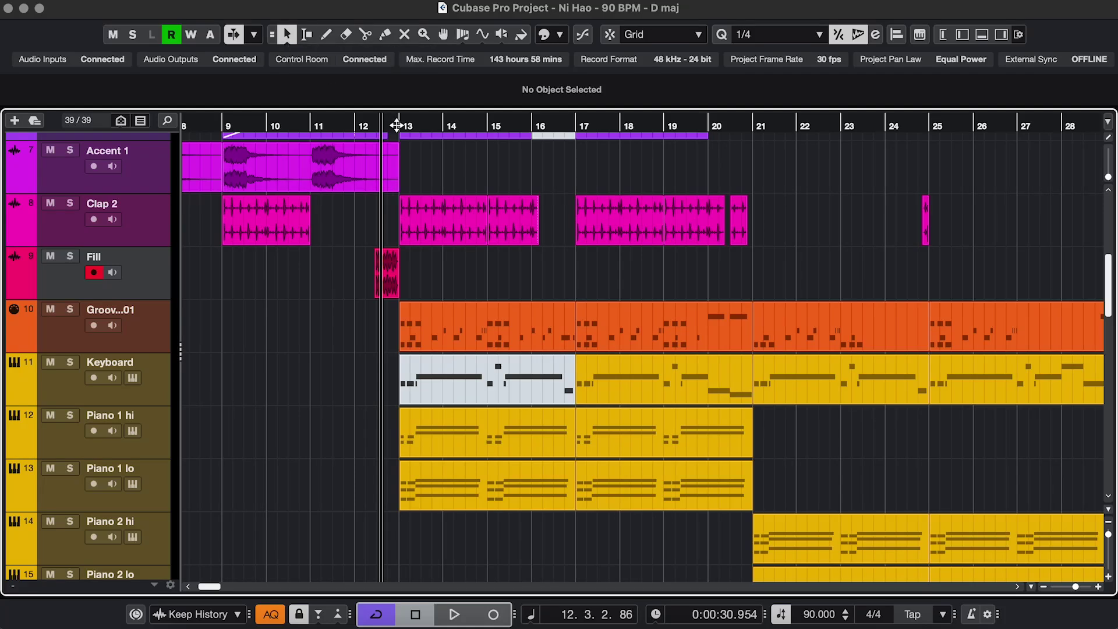
click(448, 216)
click(618, 328)
shift+click(599, 371)
click(600, 373)
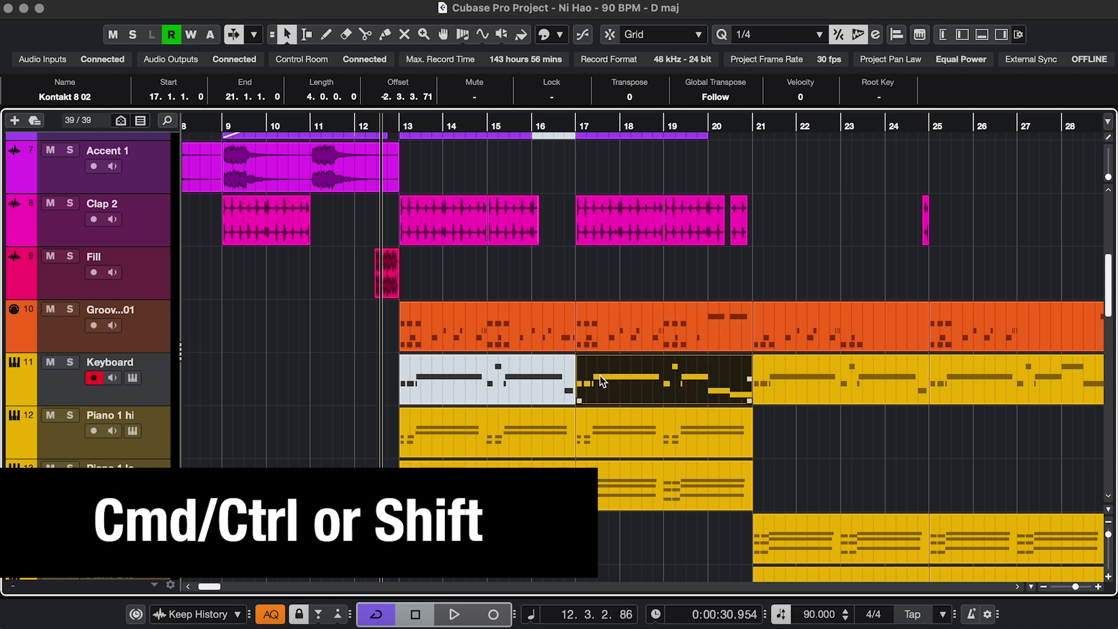
shift+click(522, 332)
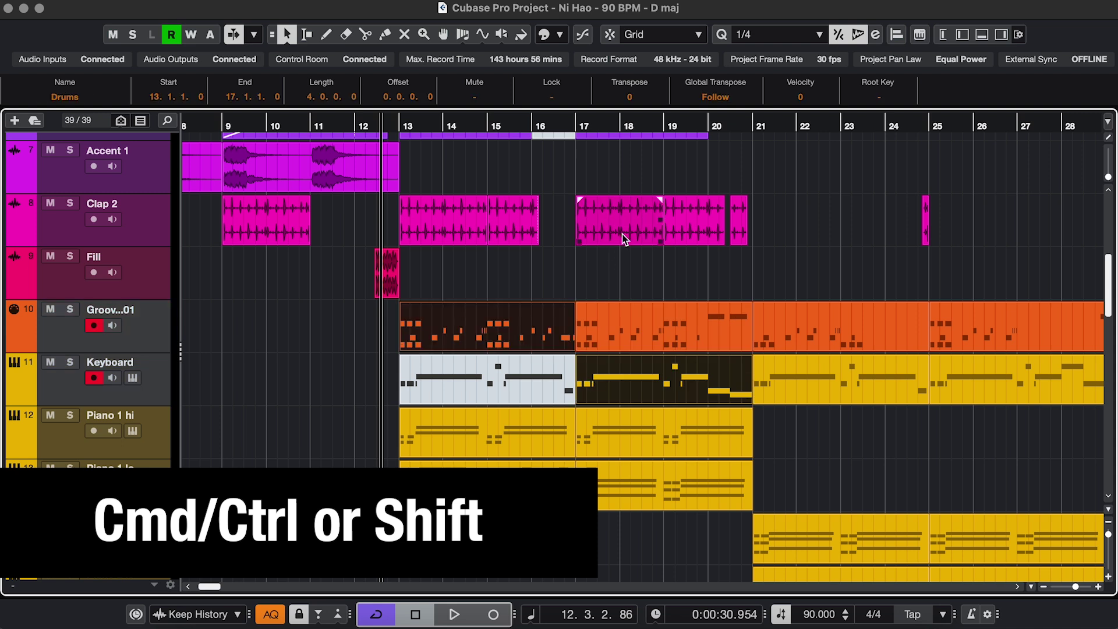
shift+click(620, 236)
shift+click(839, 379)
shift+click(508, 476)
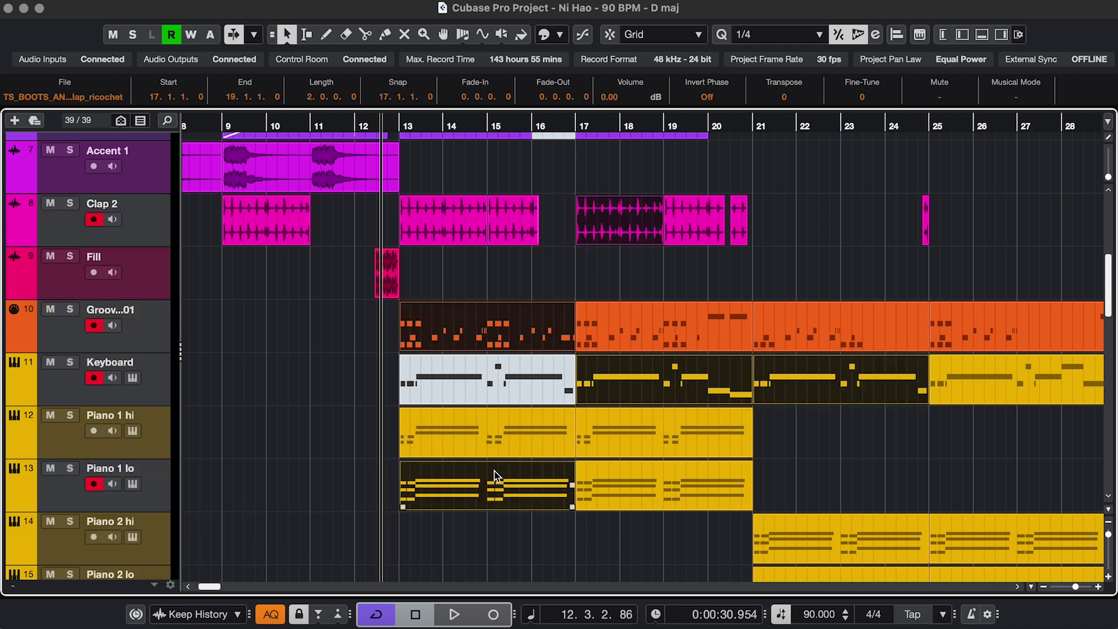
click(346, 445)
drag(356, 520, 687, 333)
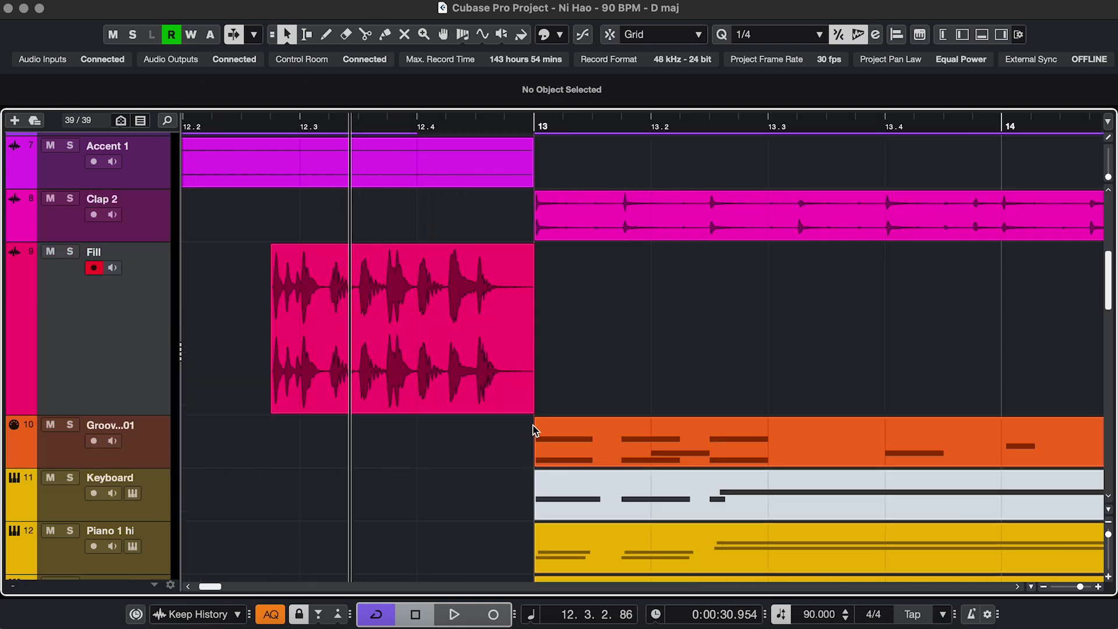
Extend the end of the Fill event to 13.1.4 and place a duplicate of it directly after the original
drag(531, 411, 624, 414)
click(633, 413)
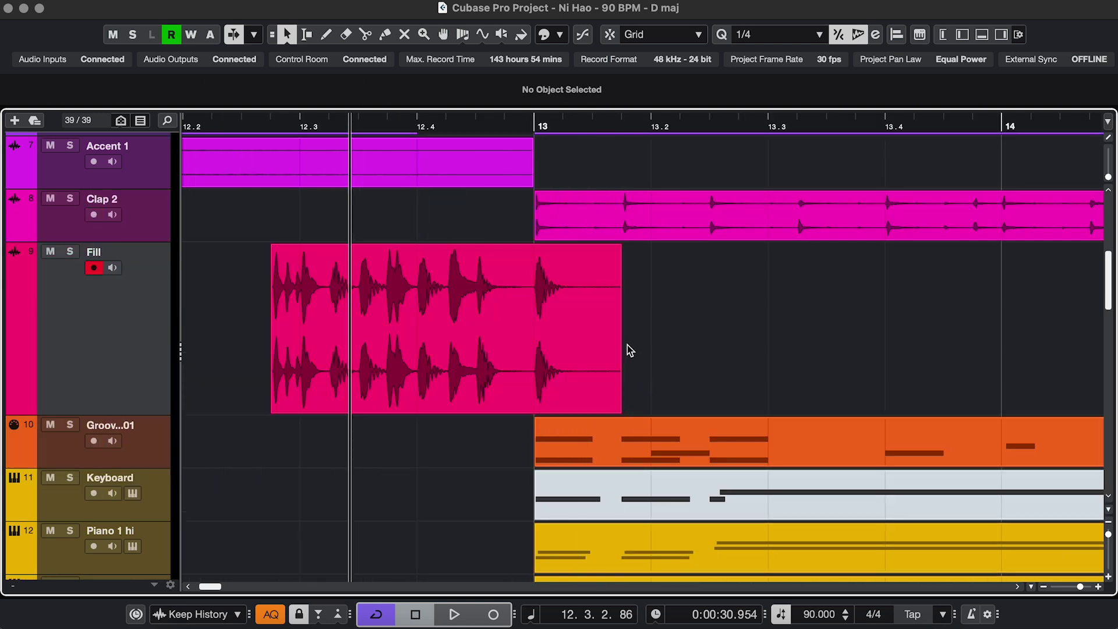
drag(620, 333, 750, 333)
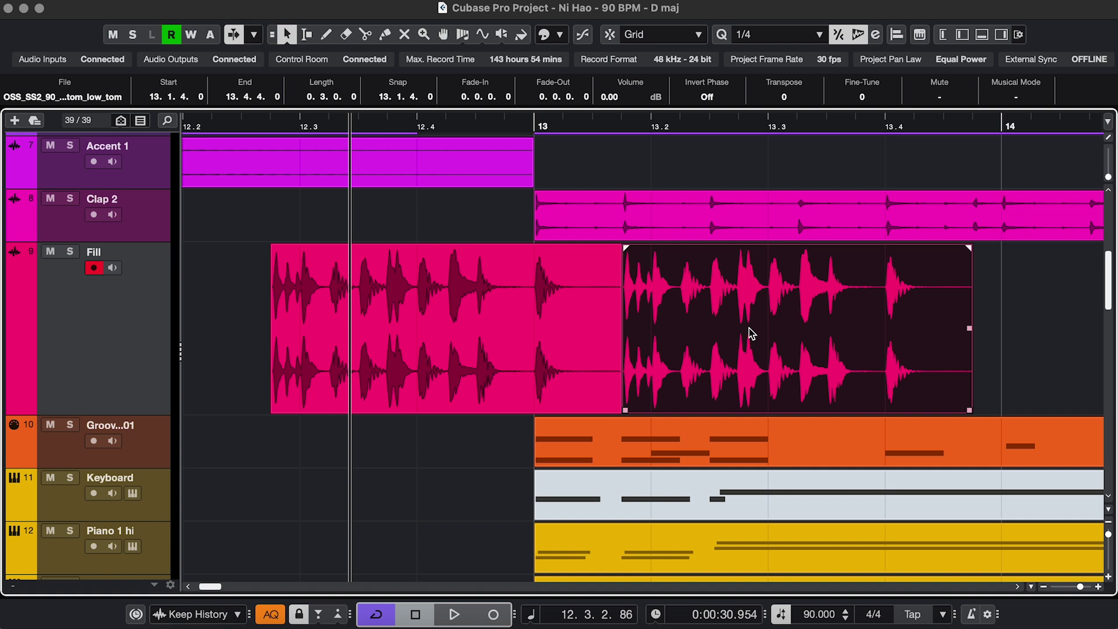
Examine the tool modifier preferences for the Draw, Glue and Range tools
key(super+comma)
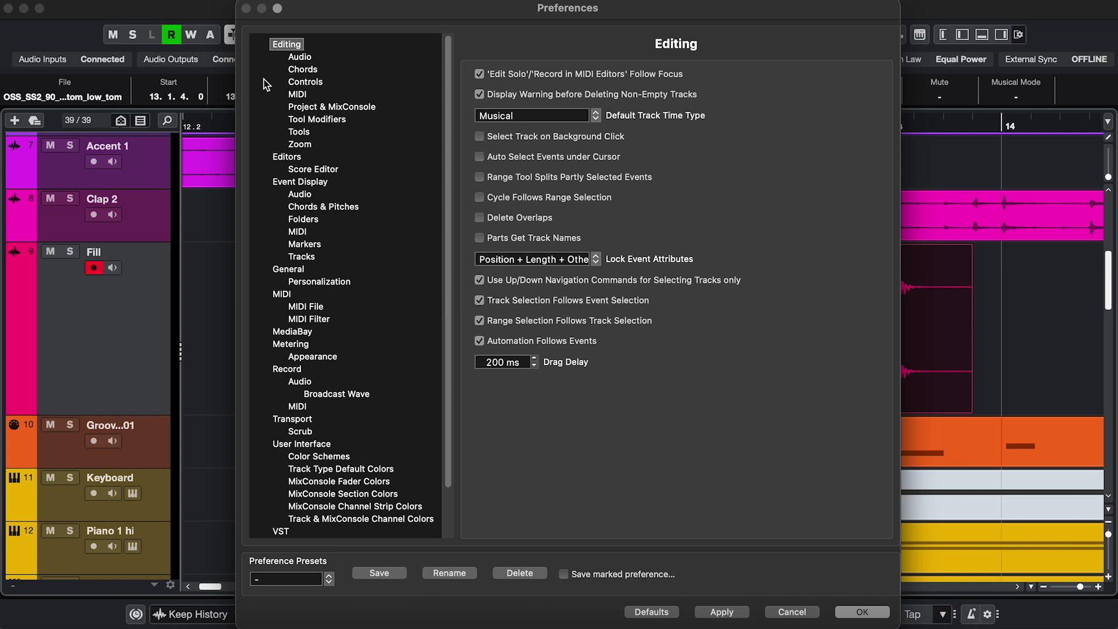
click(320, 120)
click(507, 110)
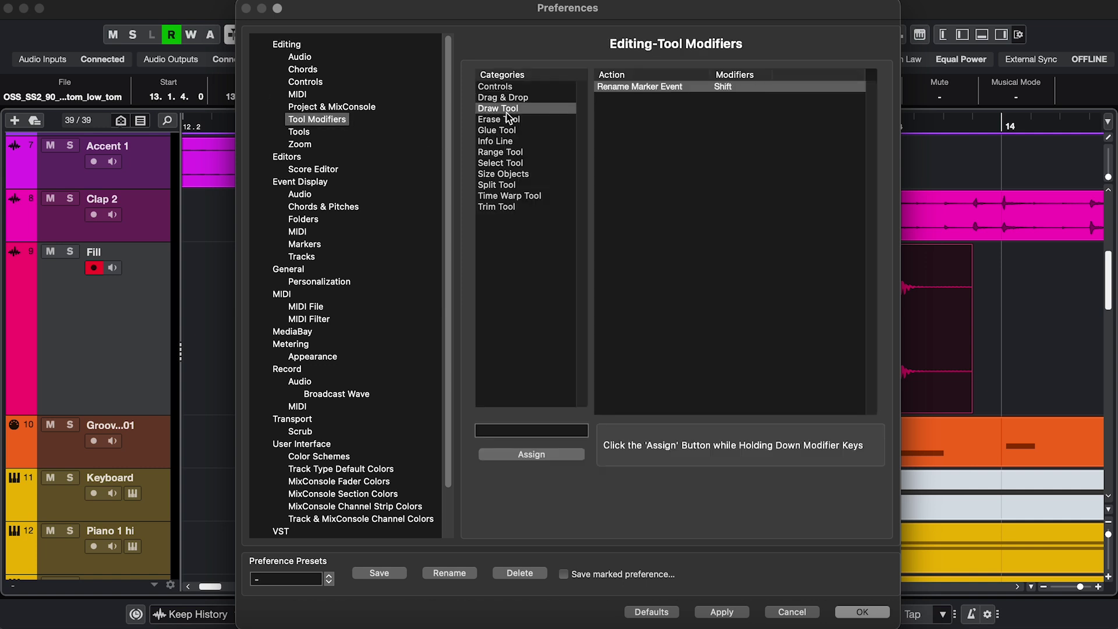
click(502, 130)
click(507, 153)
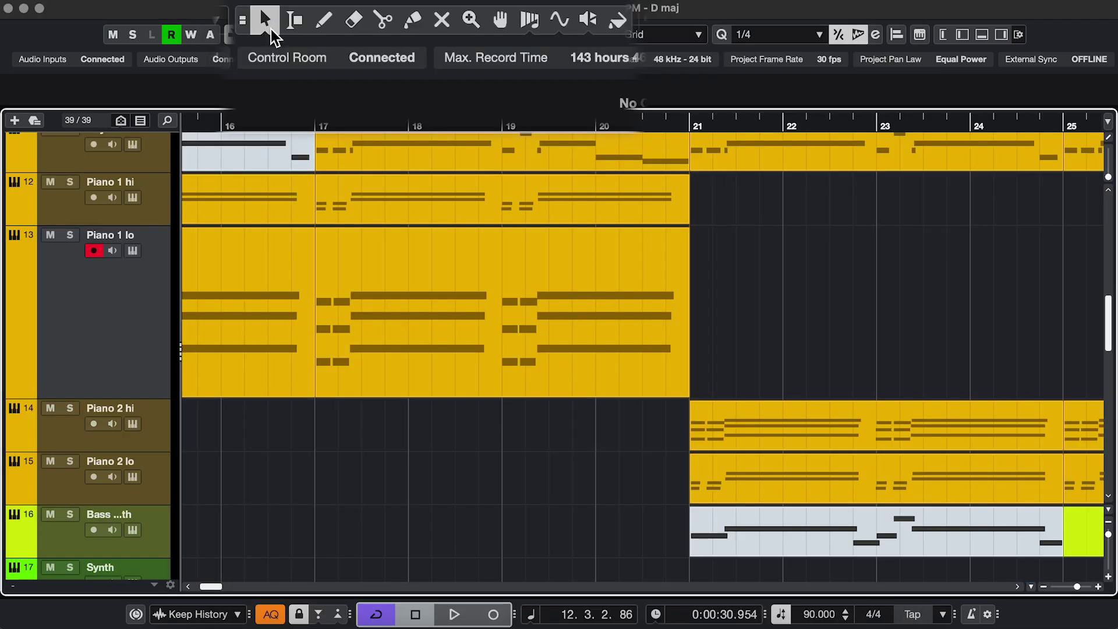
Extend the end of the Piano 1 lo part starting at bar 17 to 23.3.1 using Sizing Moves Contents
click(269, 20)
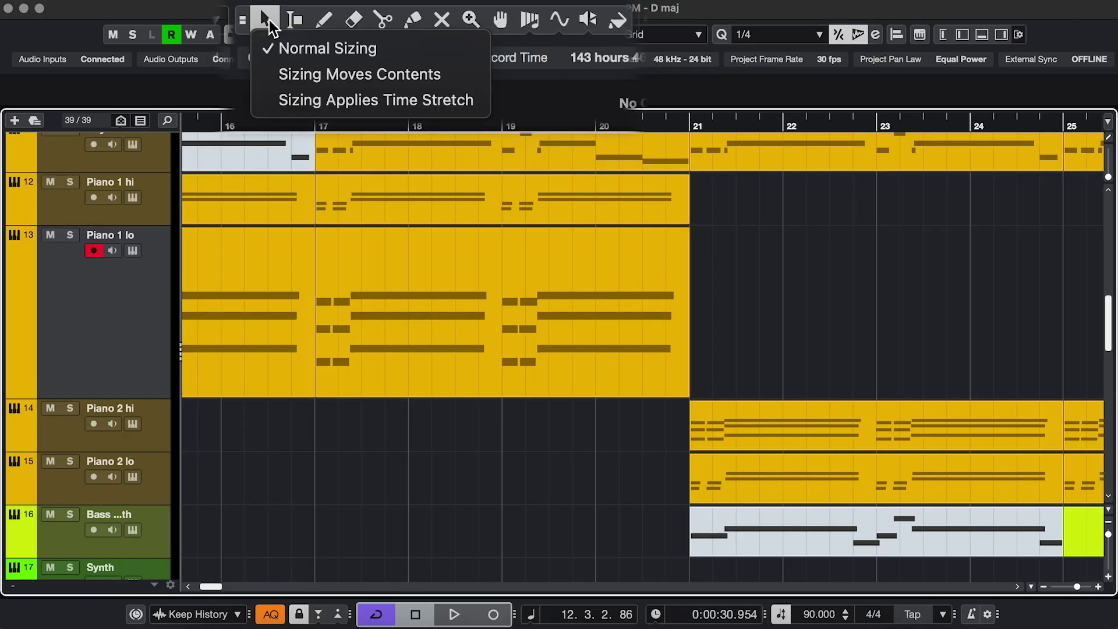
click(263, 75)
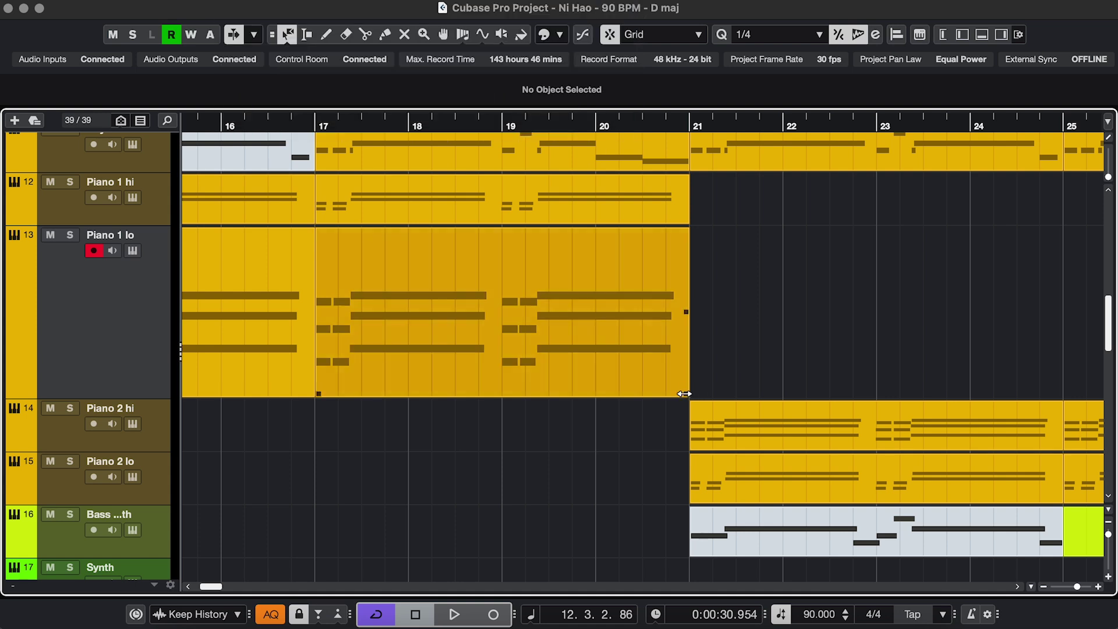
click(684, 394)
drag(685, 394, 924, 400)
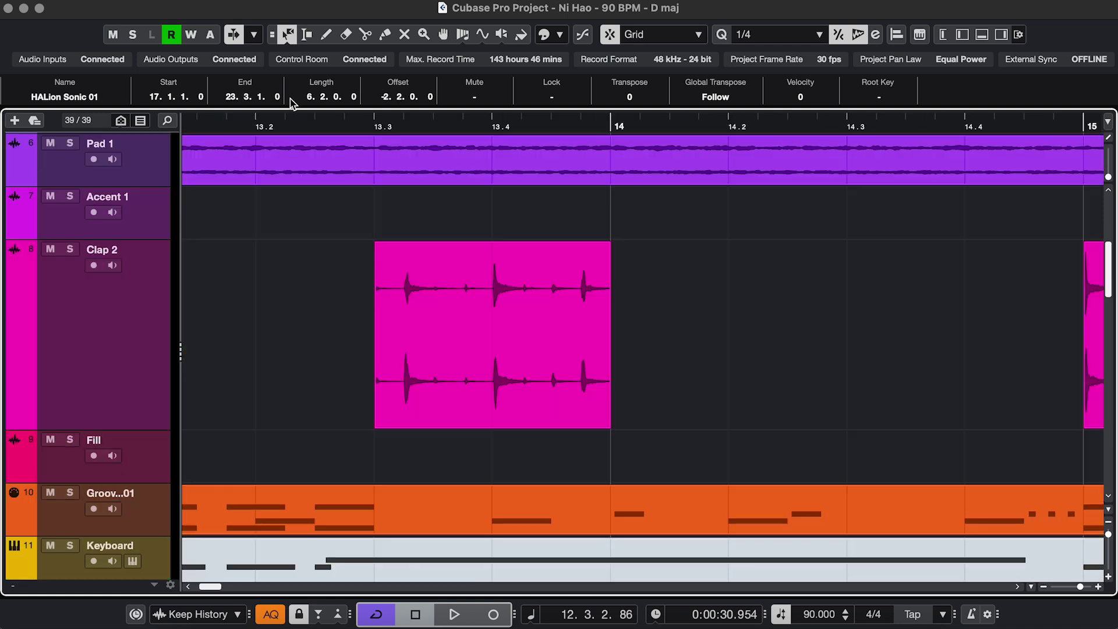
Try to time-stretch the Clap 2 event at 13.3 slightly past bar 14 using Sizing Applies Time Stretch
click(287, 36)
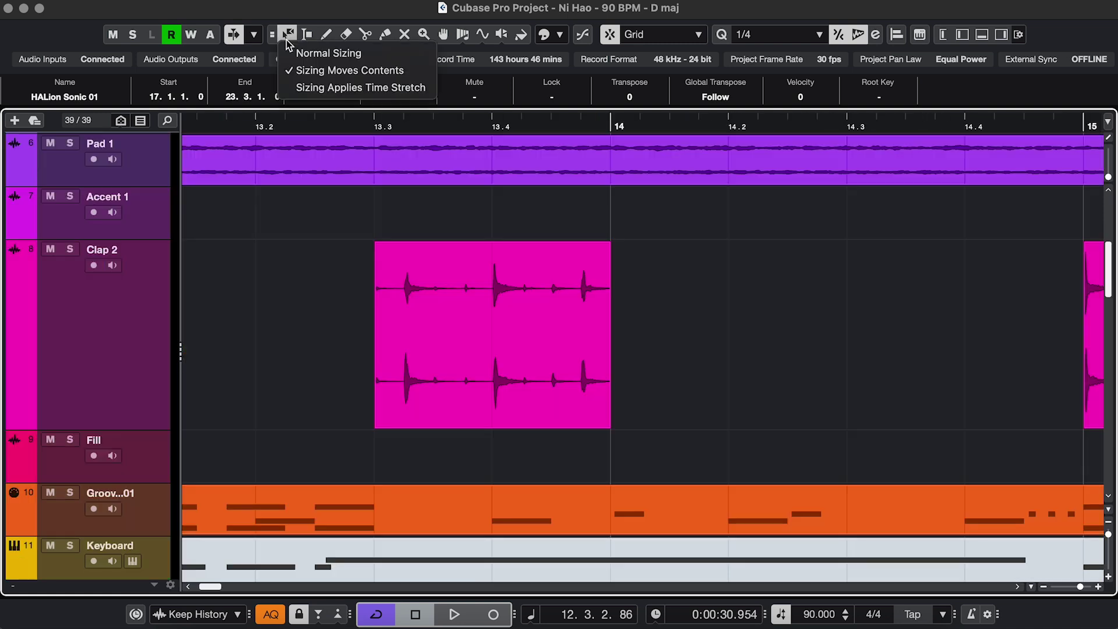
click(292, 88)
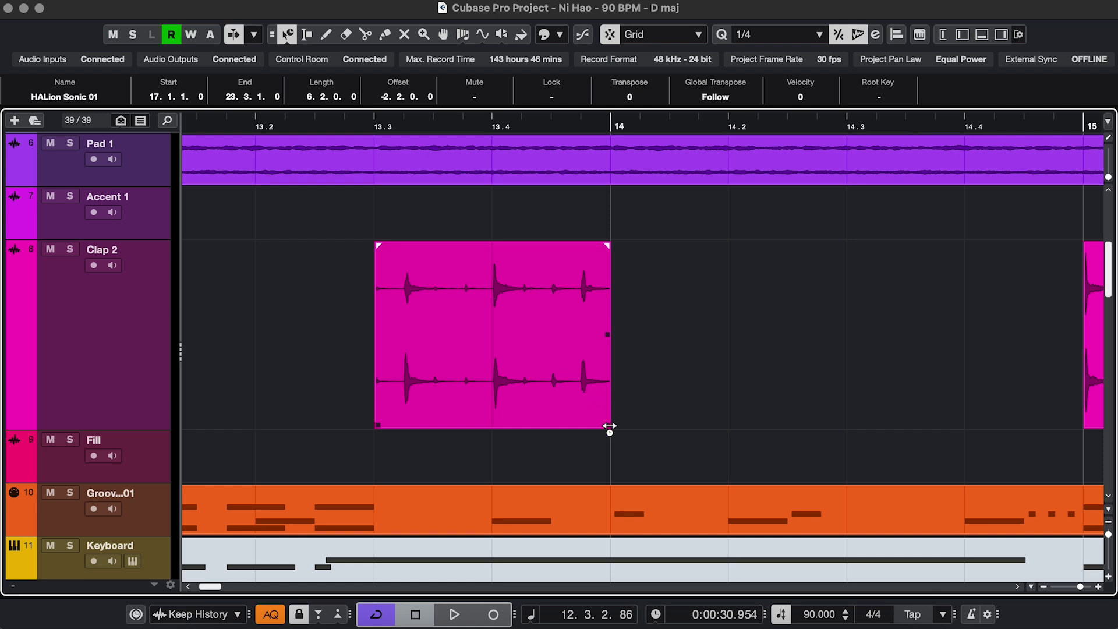
mouse_move(610, 427)
mouse_down()
mouse_move(858, 424)
mouse_move(629, 429)
mouse_up()
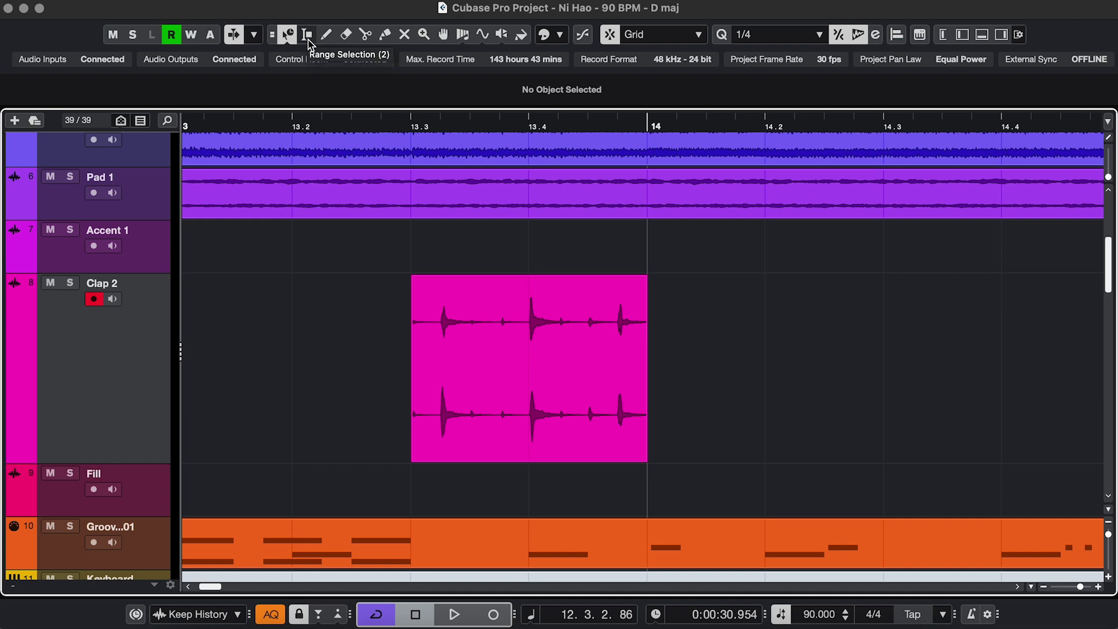
Use Range Selection to select 13.2.1 to 14.2.1 on the Clap 2 track and set the locators to that range
click(308, 39)
right_click(315, 268)
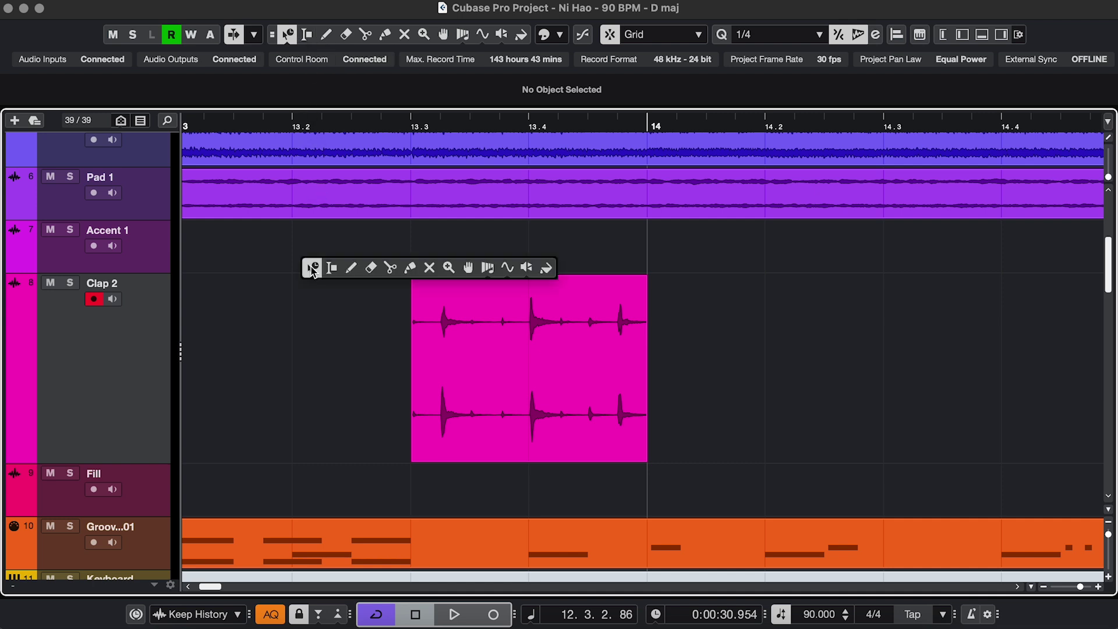
click(327, 268)
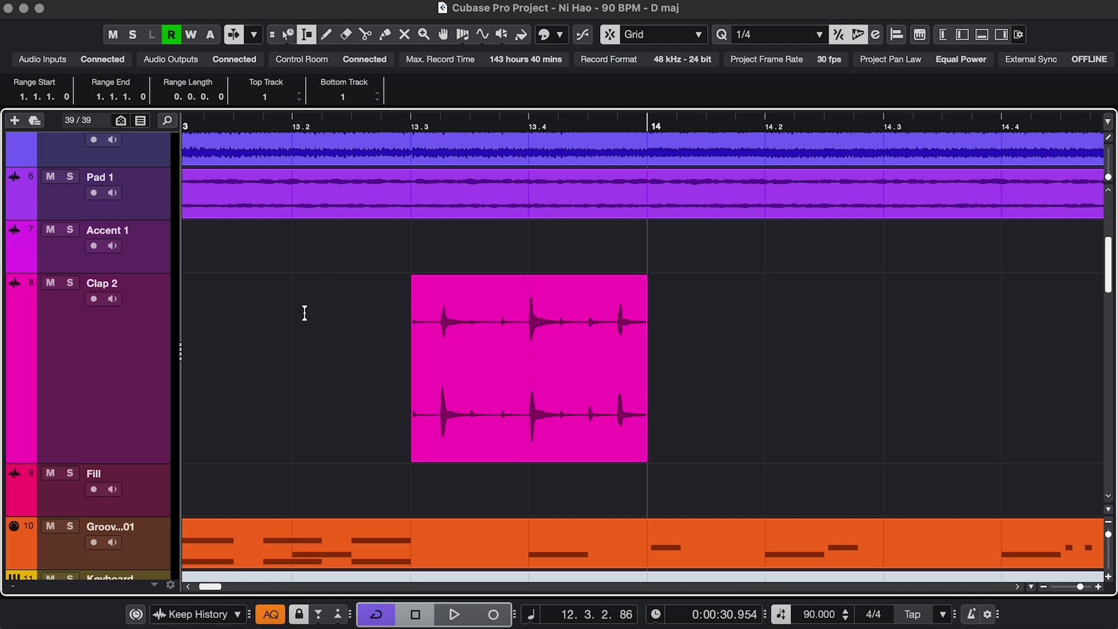
drag(304, 312, 824, 313)
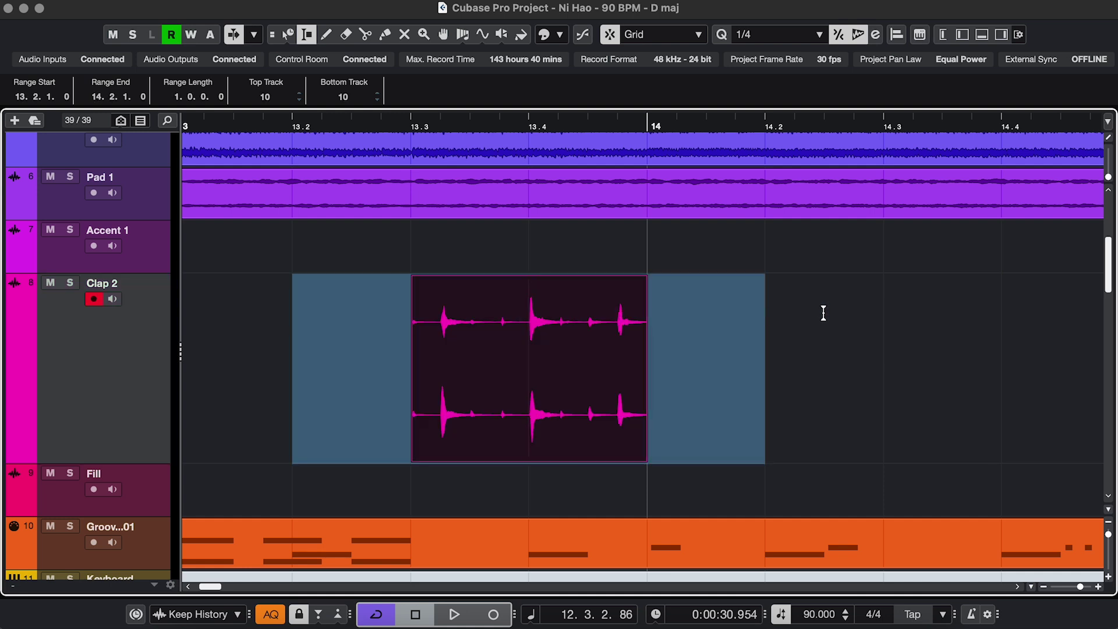
key(p)
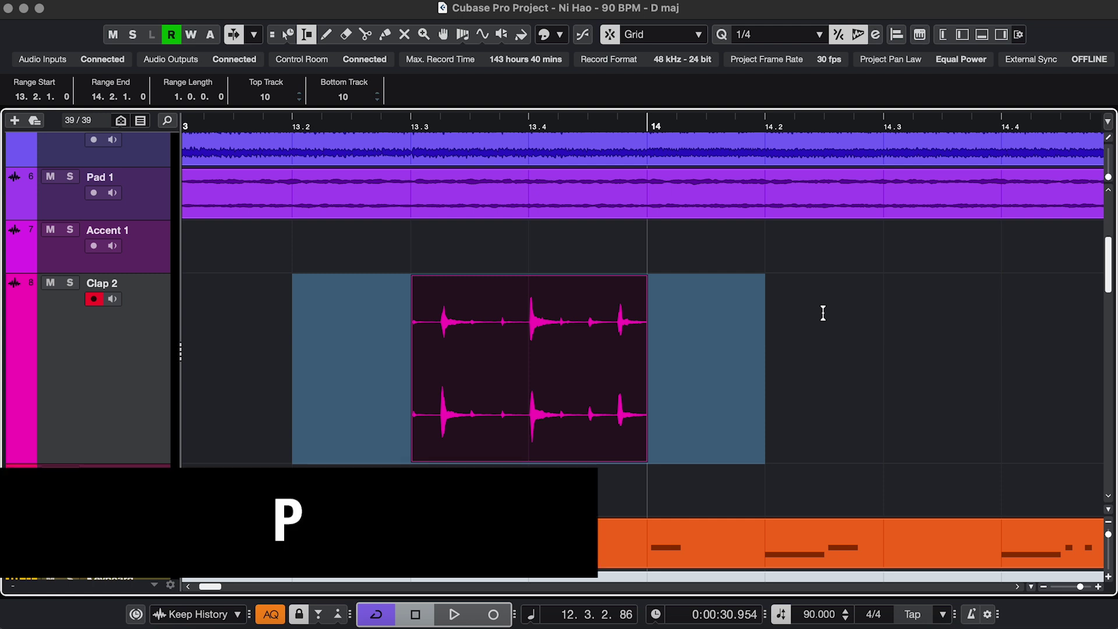
Select a range inside an event and lower the volume within it
drag(518, 422, 723, 425)
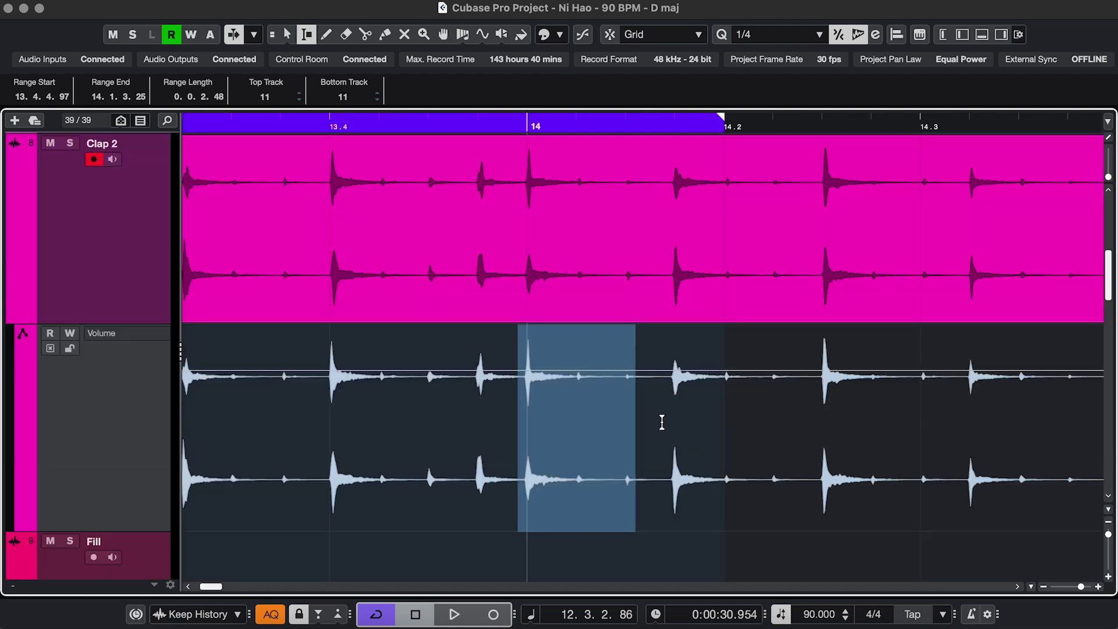
drag(625, 327, 626, 378)
drag(716, 337, 713, 385)
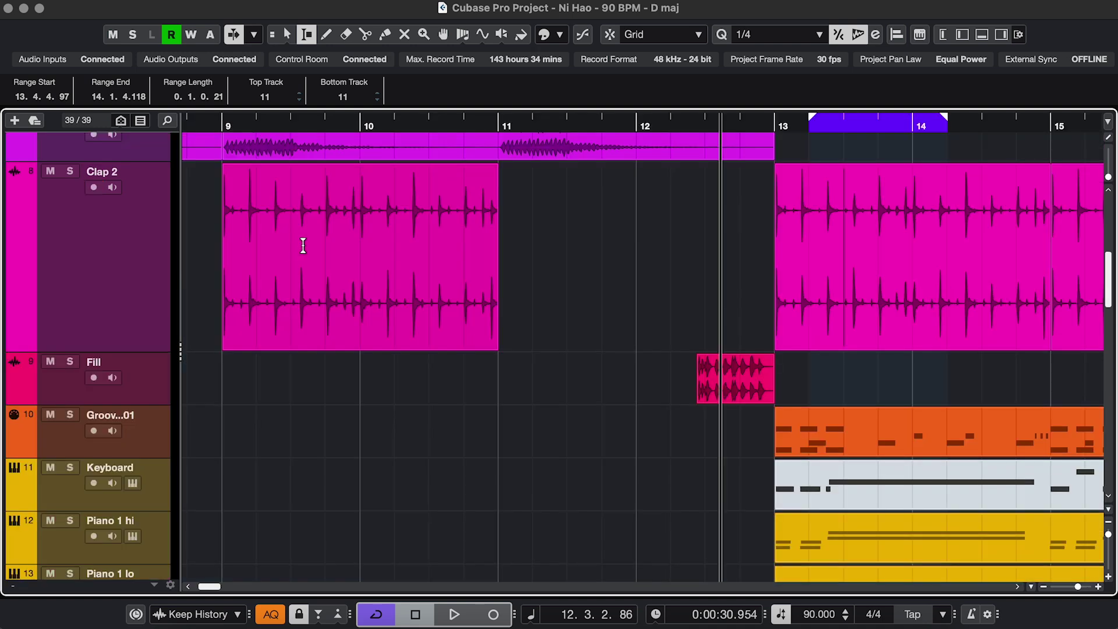
Delete the time from 9.2.4.9 to 10.1.4.11 on the Clap 2 track, and also the empty gap that follows
drag(284, 246, 386, 247)
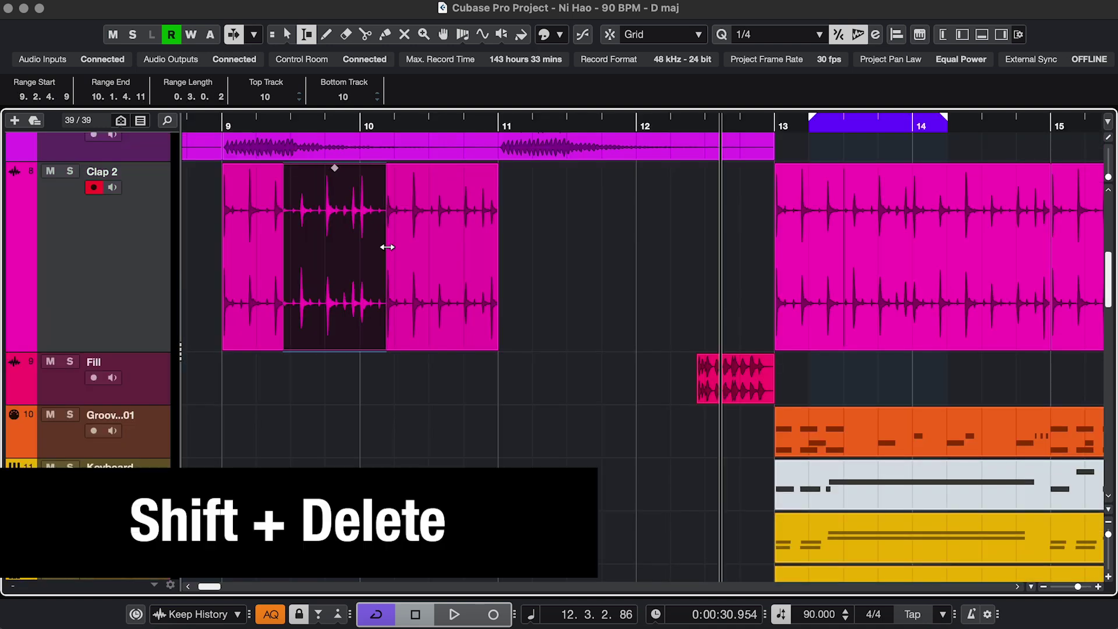
key(shift+Delete)
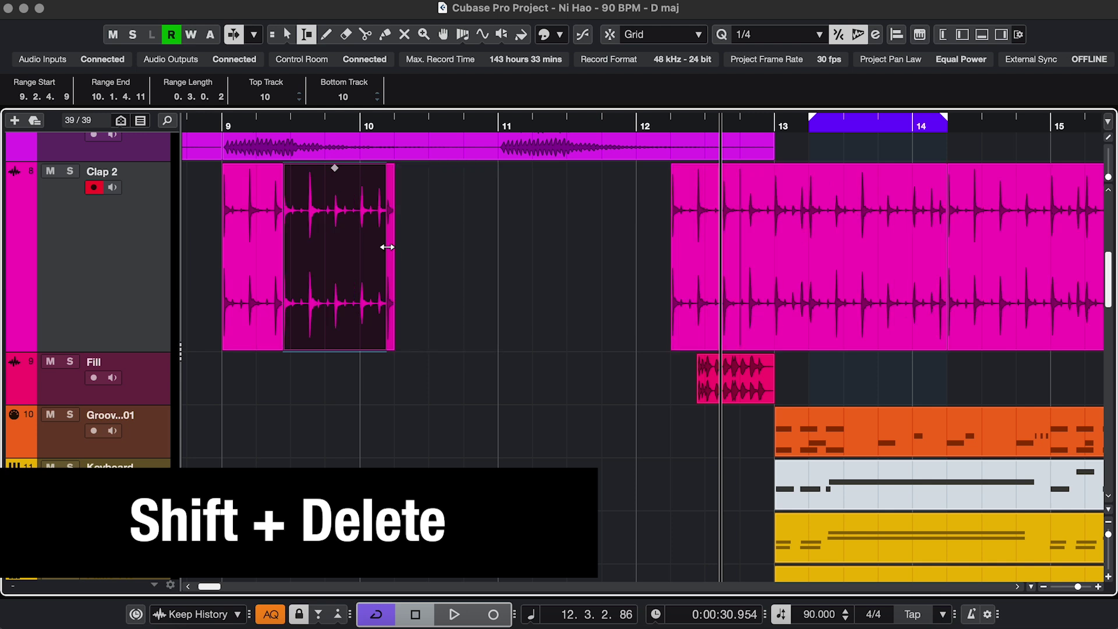
double_click(448, 294)
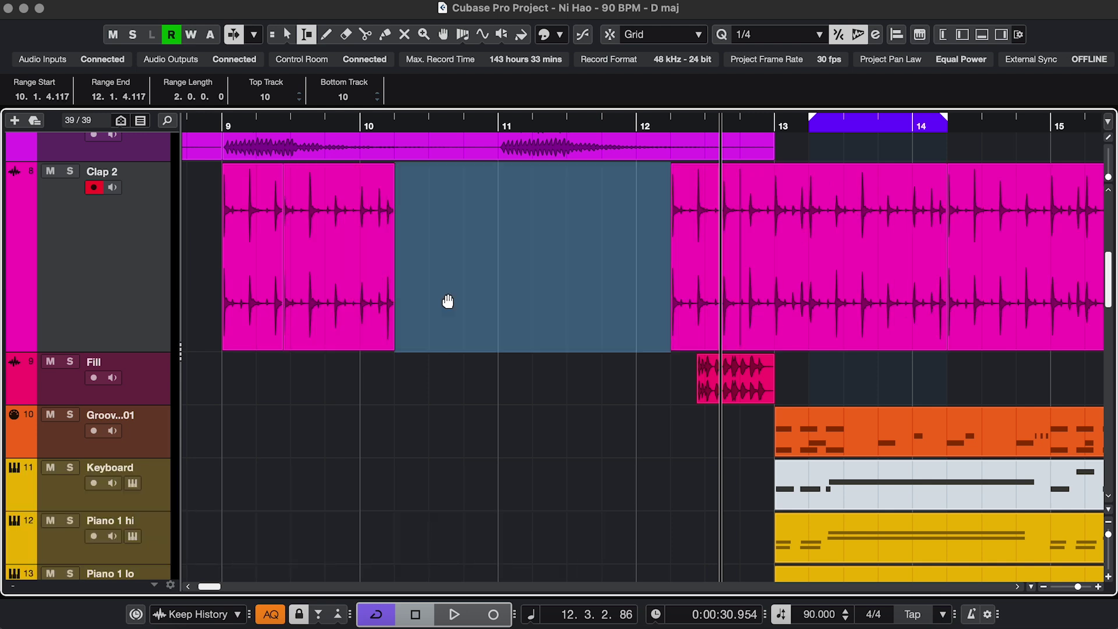
key(shift+Delete)
scroll(448, 302, right, 10)
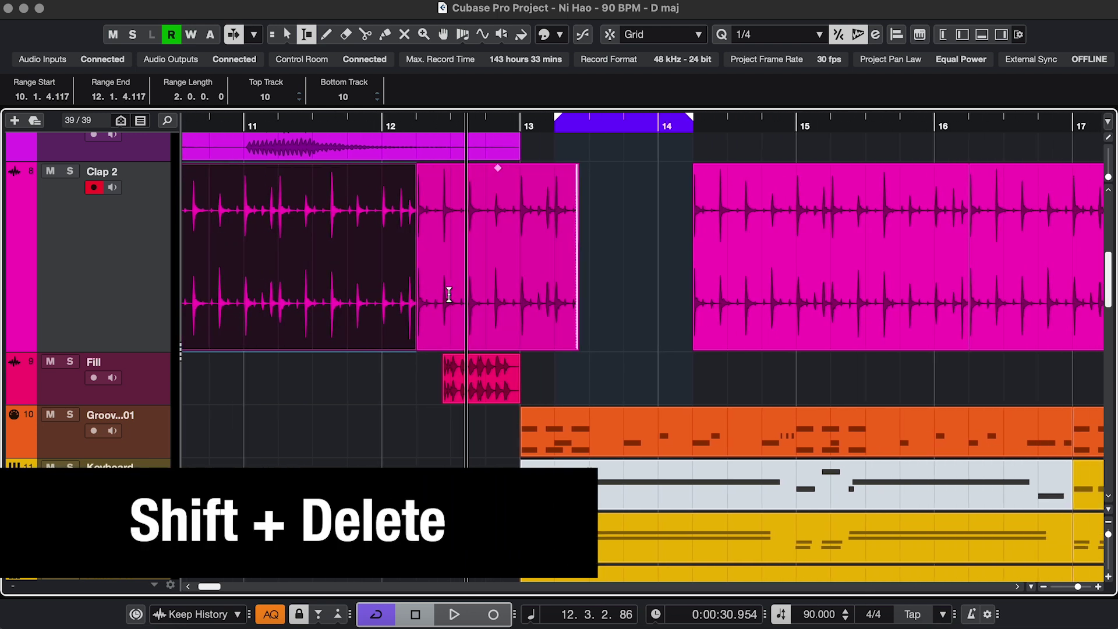
scroll(449, 295, left, 8)
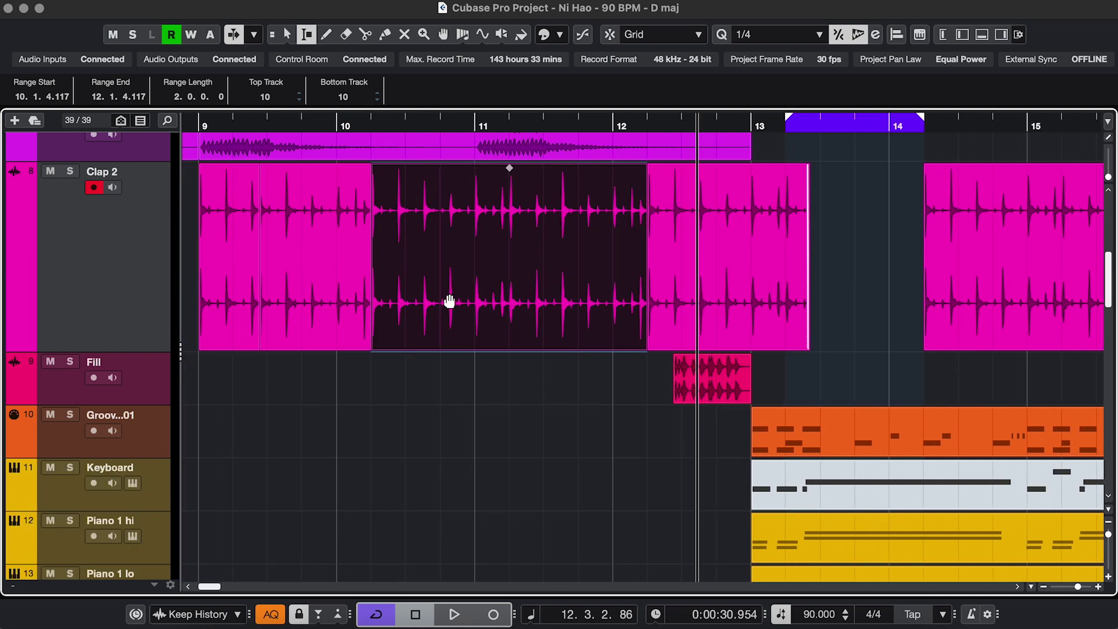
Split the Piano 1 lo part at the range 19.1.3.117 to 20.4.3.111, and mark the range 19.3.1 to 21.2.1 on that track
drag(309, 264, 640, 263)
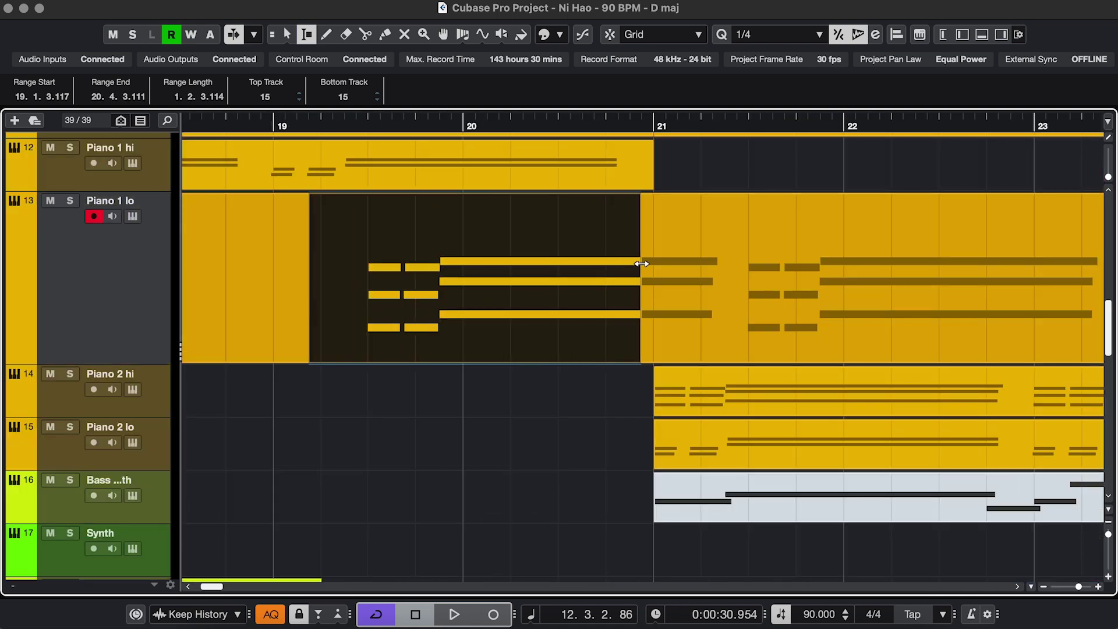
key(shift+x)
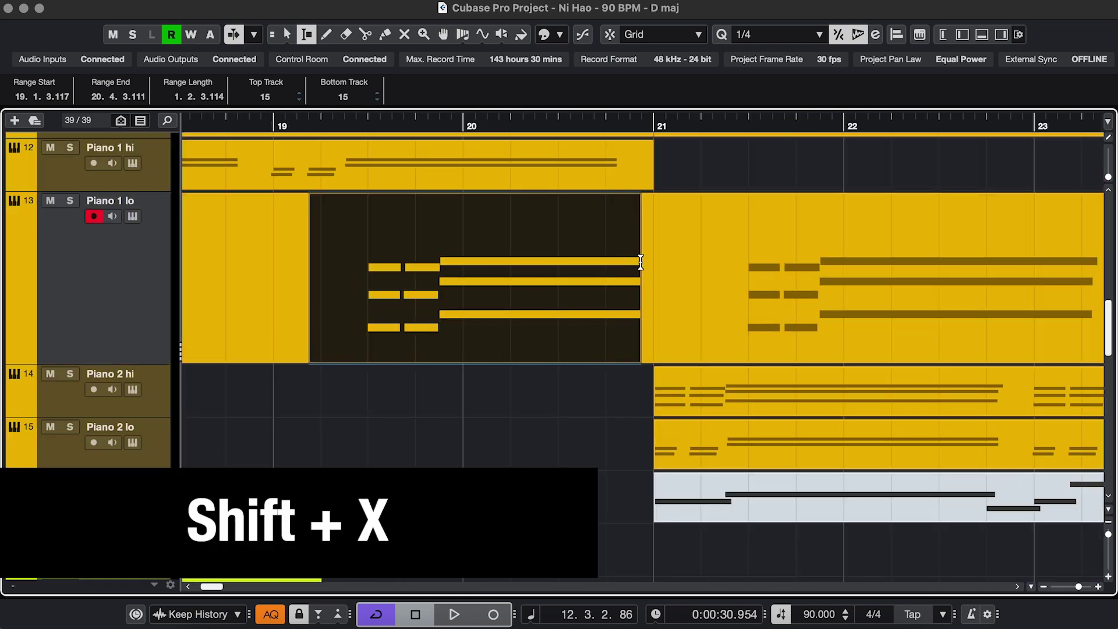
key(1)
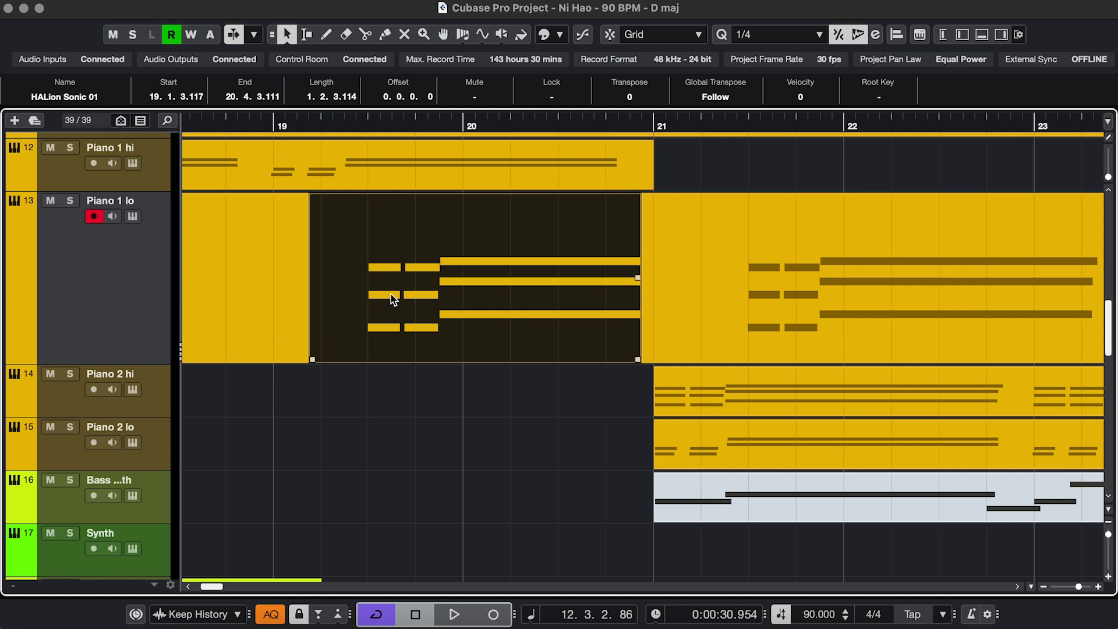
click(267, 280)
click(408, 280)
click(729, 289)
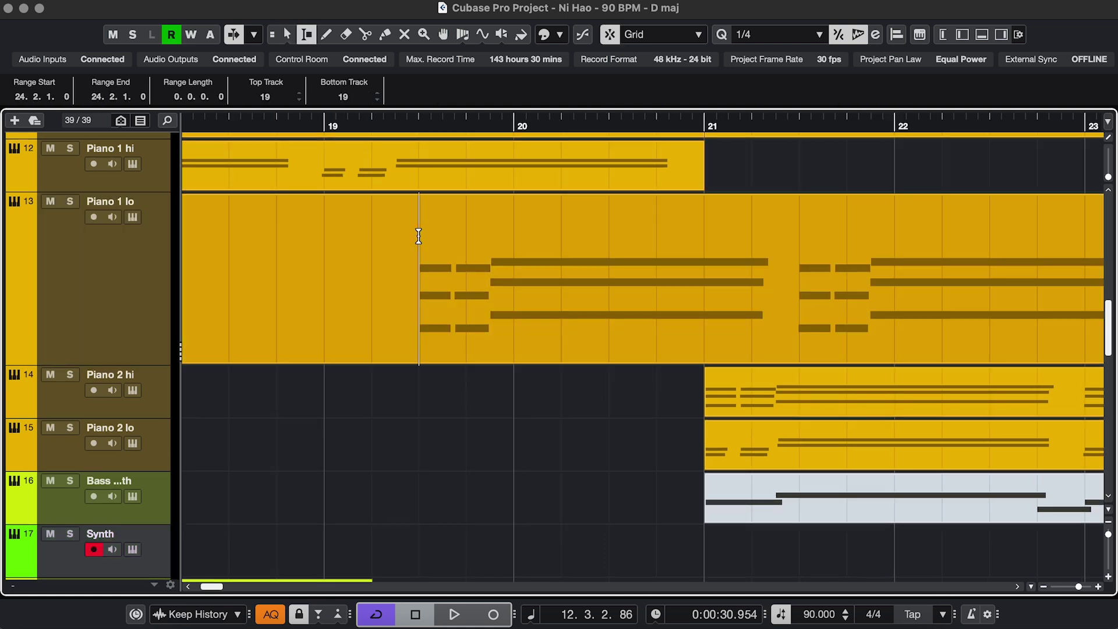
drag(419, 236, 755, 245)
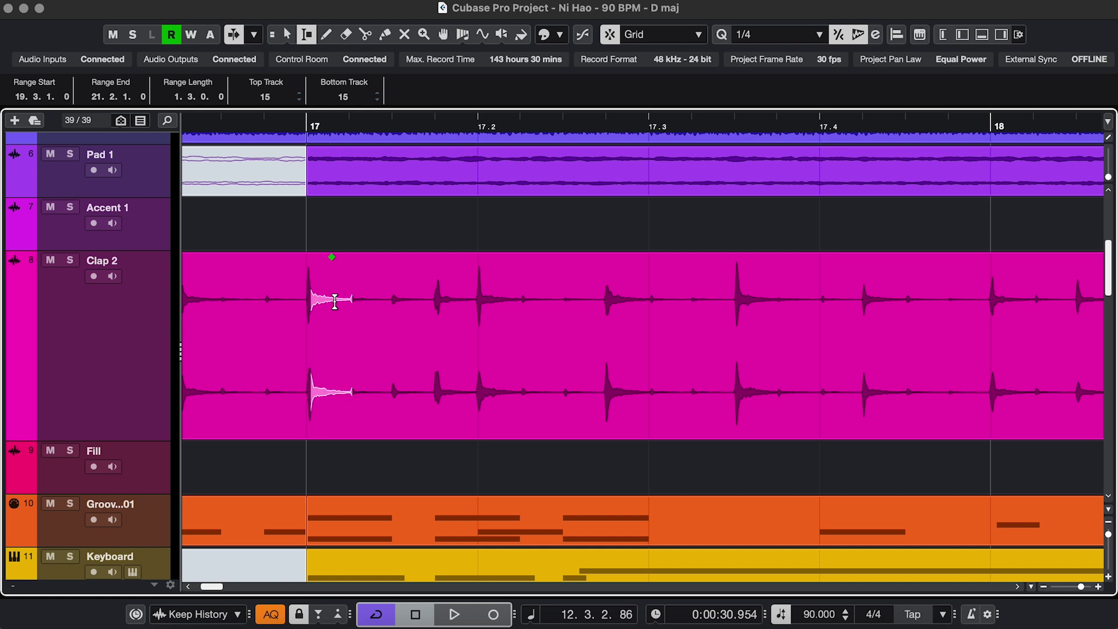
Lower the volume of the single clap hit at 17.2 in the Clap 2 event with Range Selection
drag(326, 301, 494, 303)
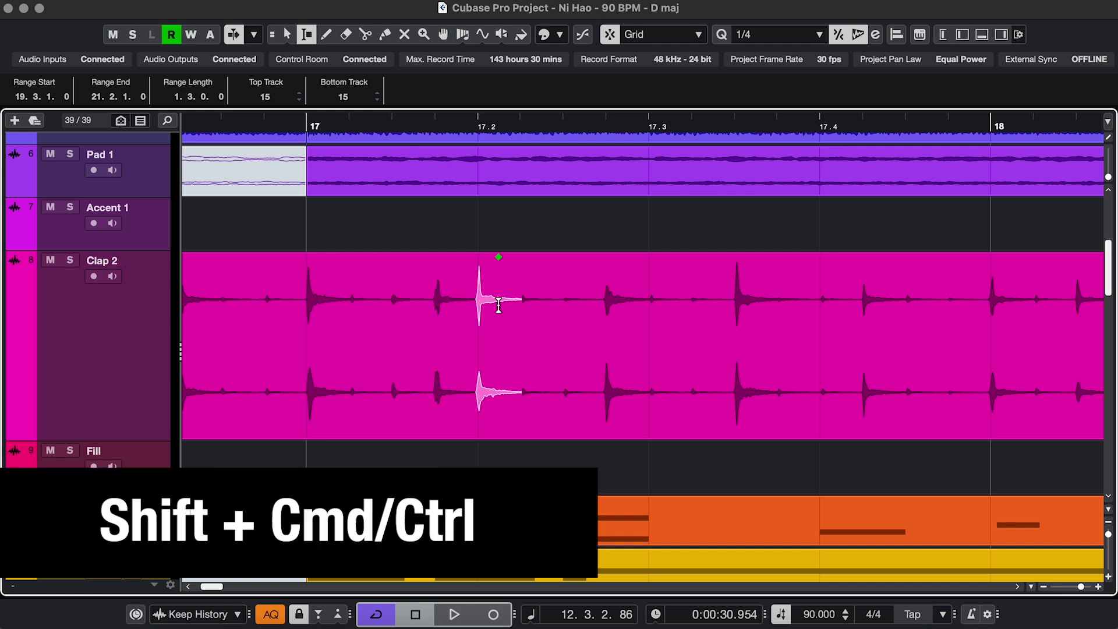
drag(498, 259, 497, 298)
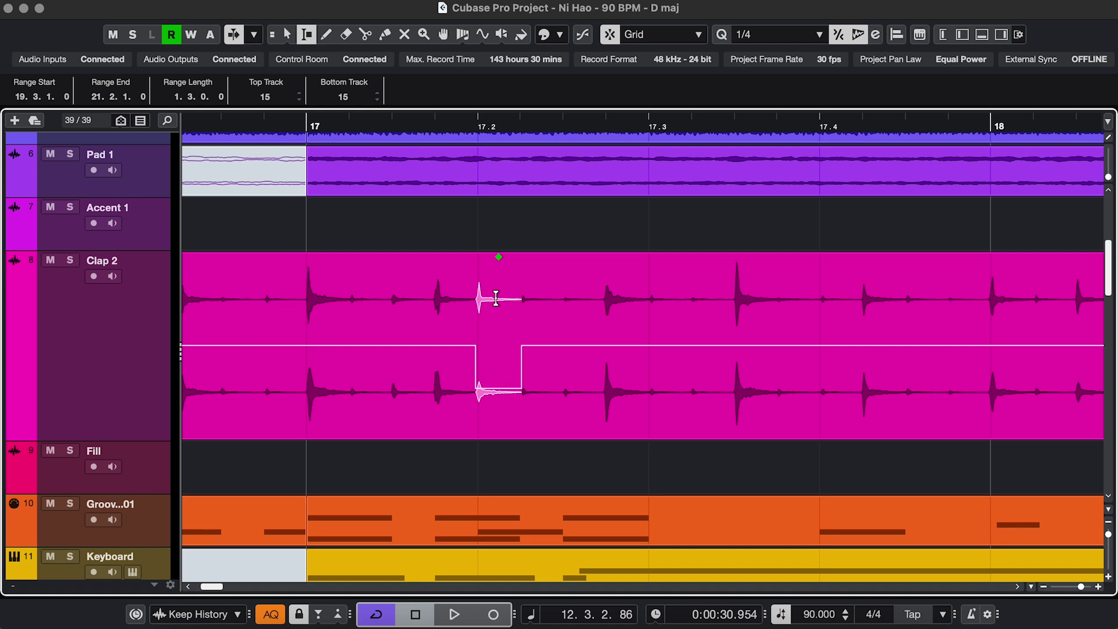
click(496, 299)
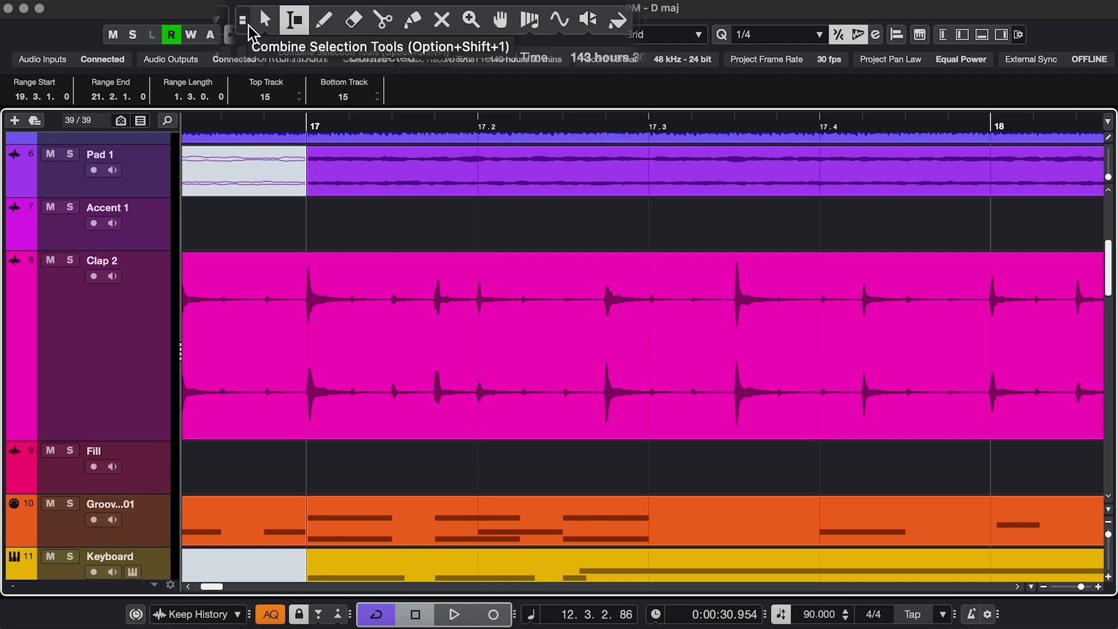
Combine the Object Selection and Range Selection tools and select the Clap 2 event around bar 17
click(243, 21)
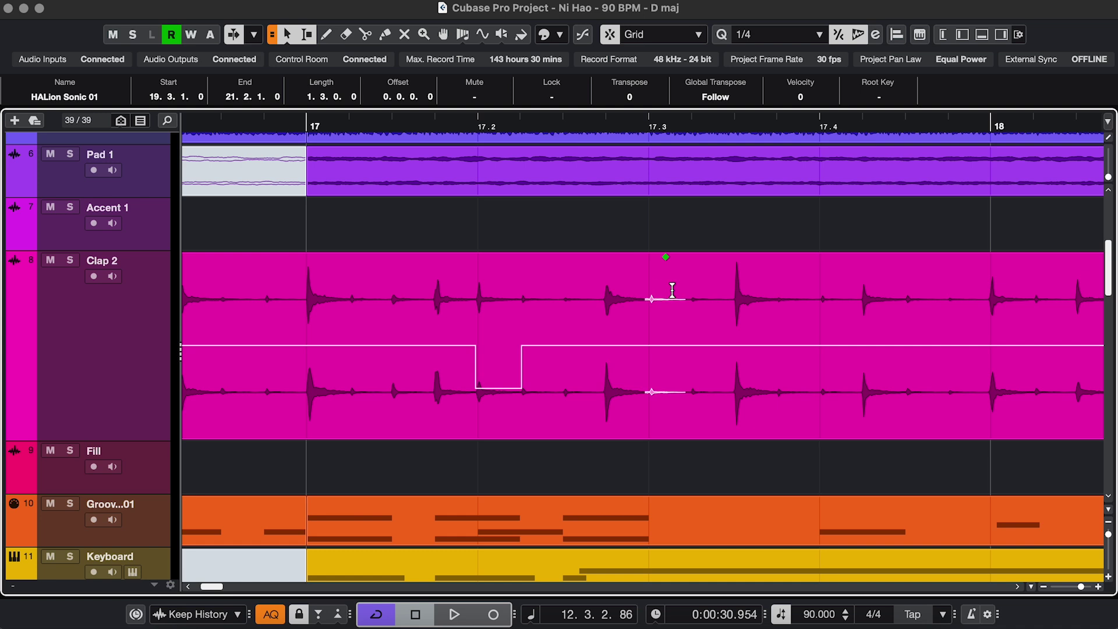
click(678, 412)
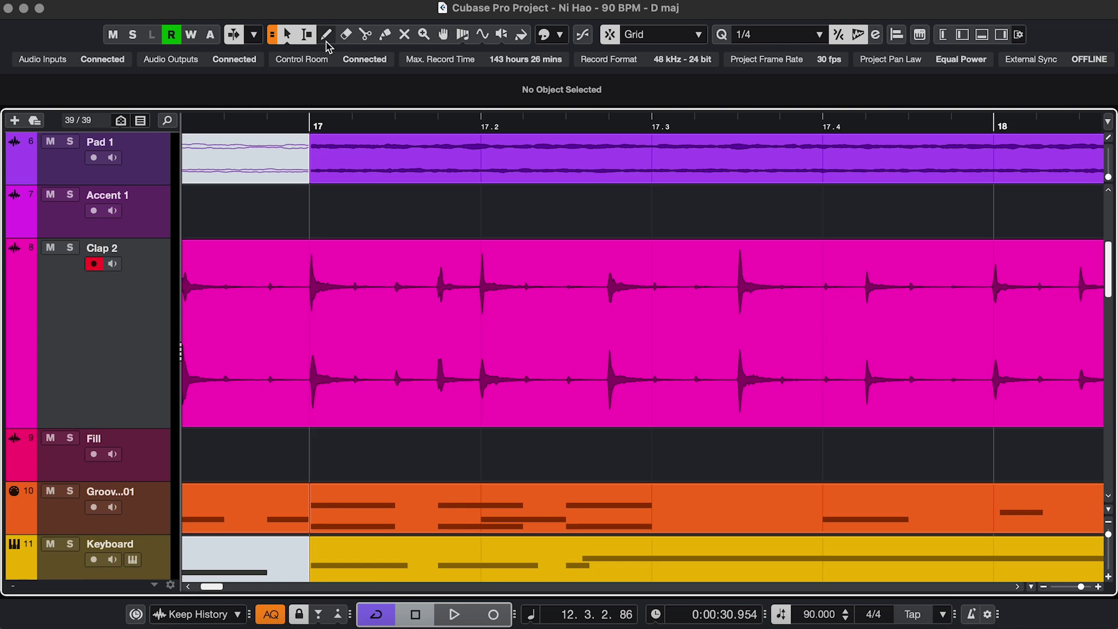
Draw a new empty event on the Accent 1 track from bar 17 to 17.4 with the Draw tool
click(327, 41)
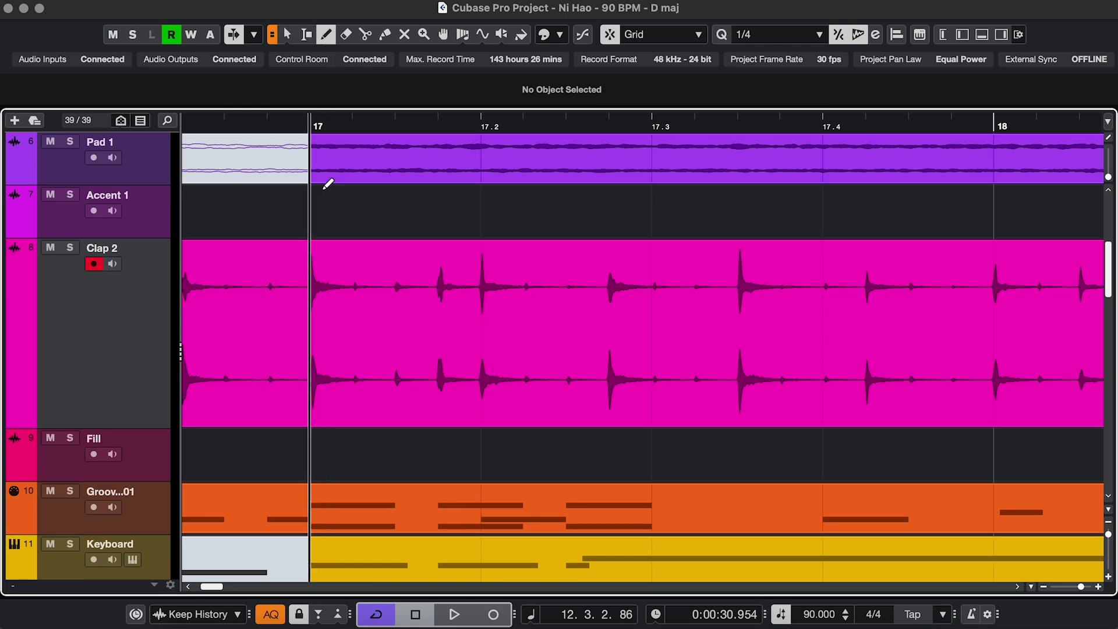
drag(318, 198, 801, 203)
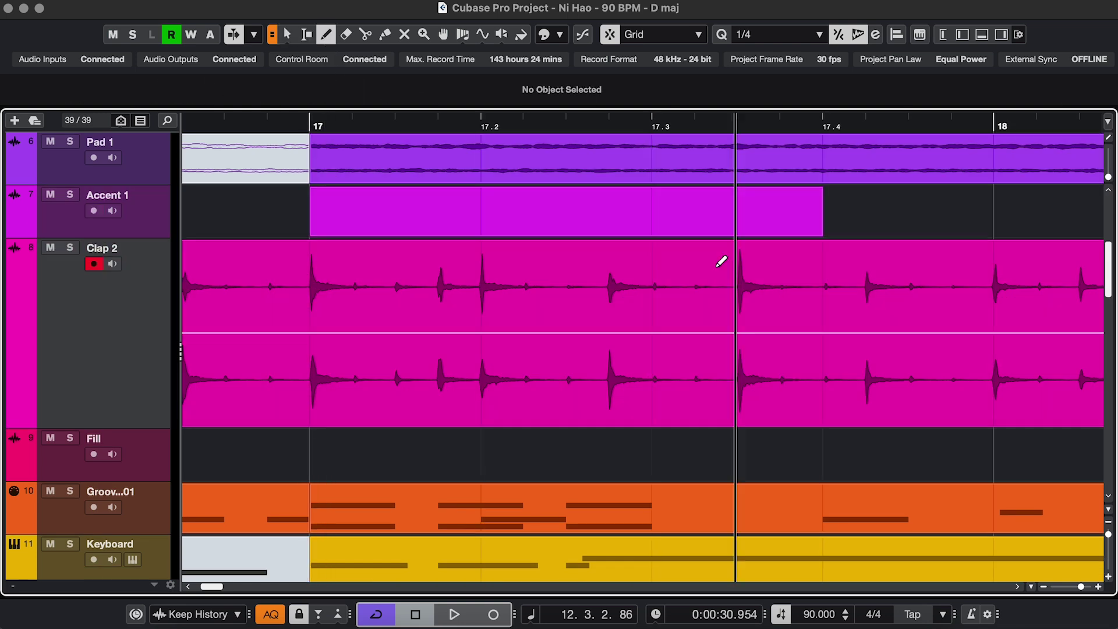
Add volume curve points to the Clap 2 event around 17.2 with the Draw tool and pull one down into a dip
click(454, 332)
click(462, 333)
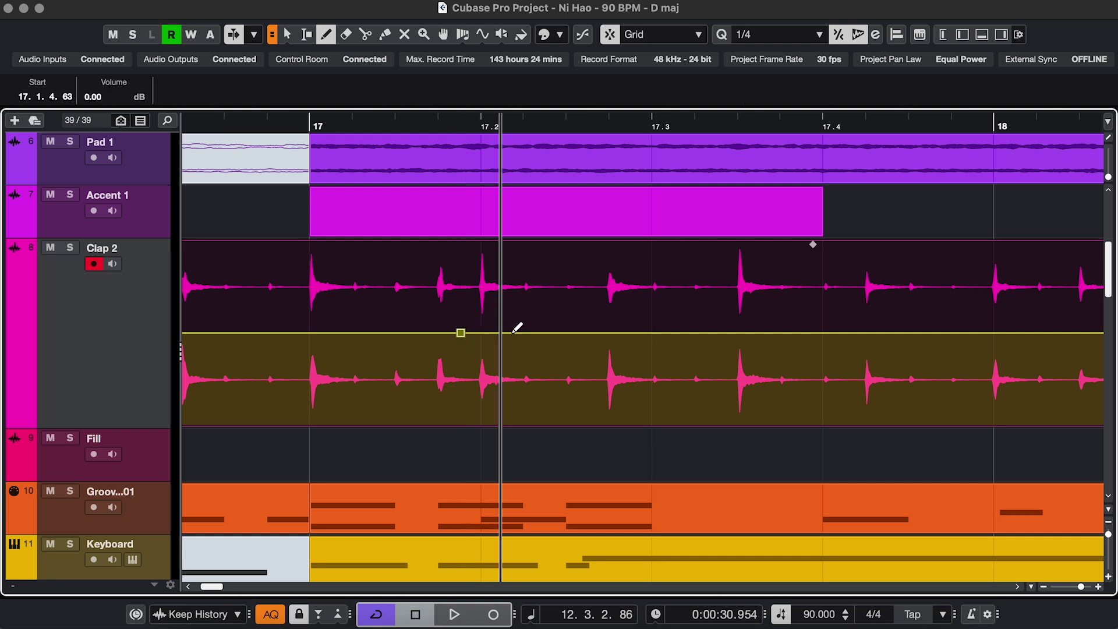
click(570, 332)
click(551, 333)
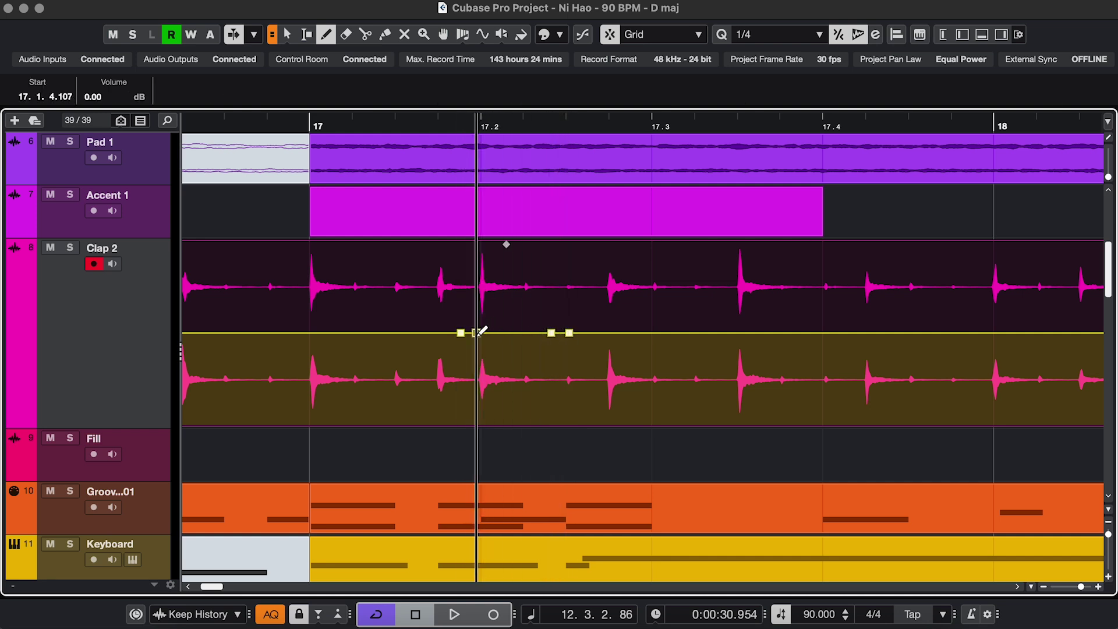
drag(484, 332, 548, 397)
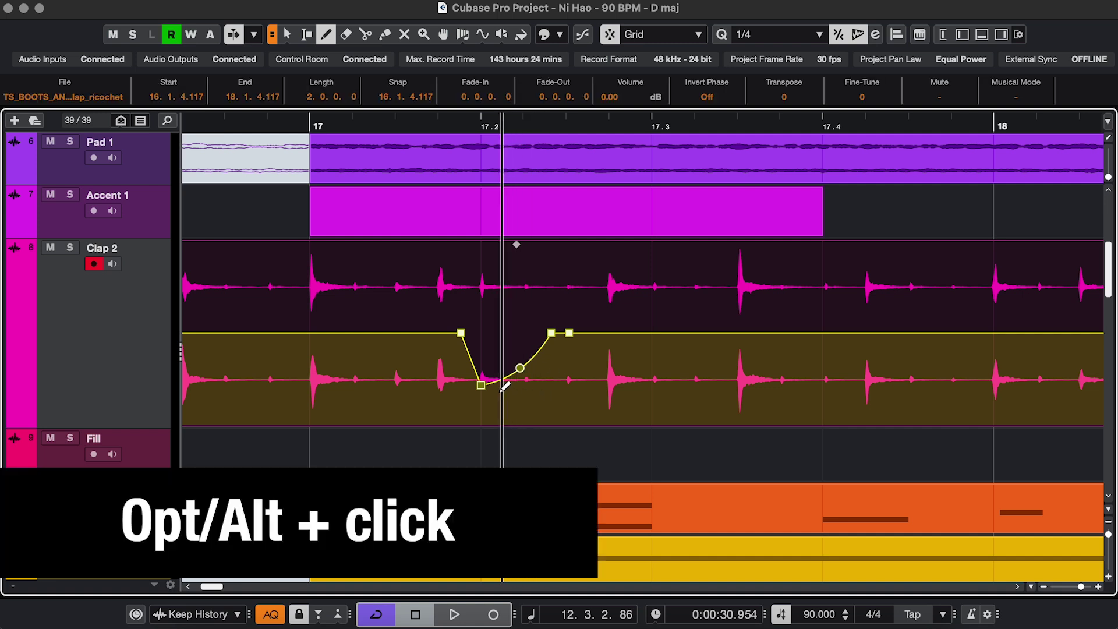
Delete the lowest volume curve point on the Clap 2 event and set the cycle range from 17.2 to 17.4
alt+click(484, 383)
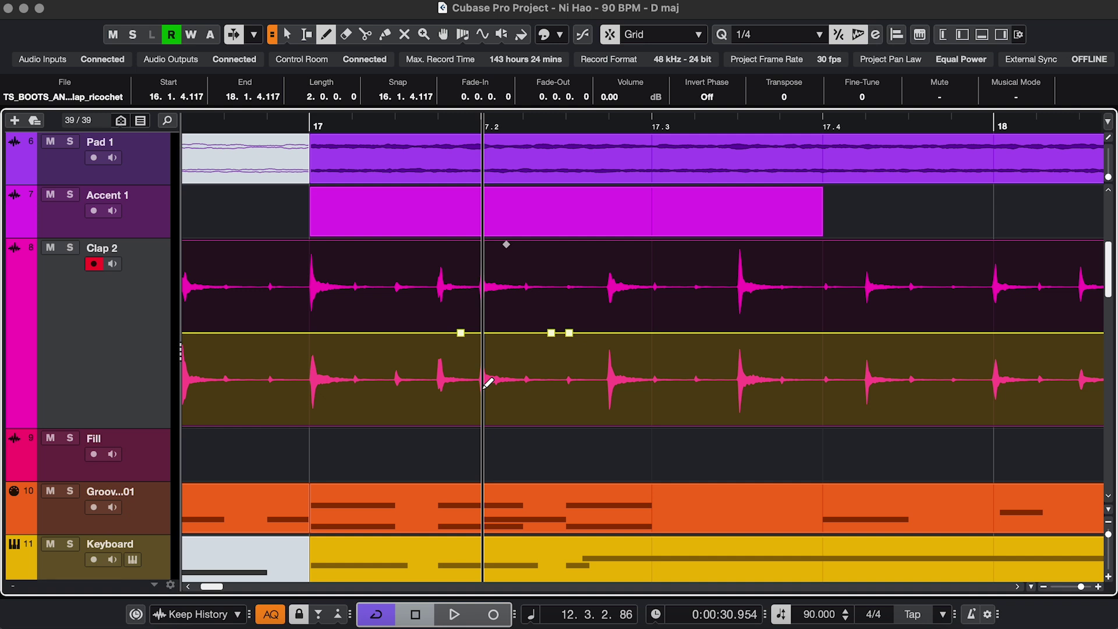
key(1)
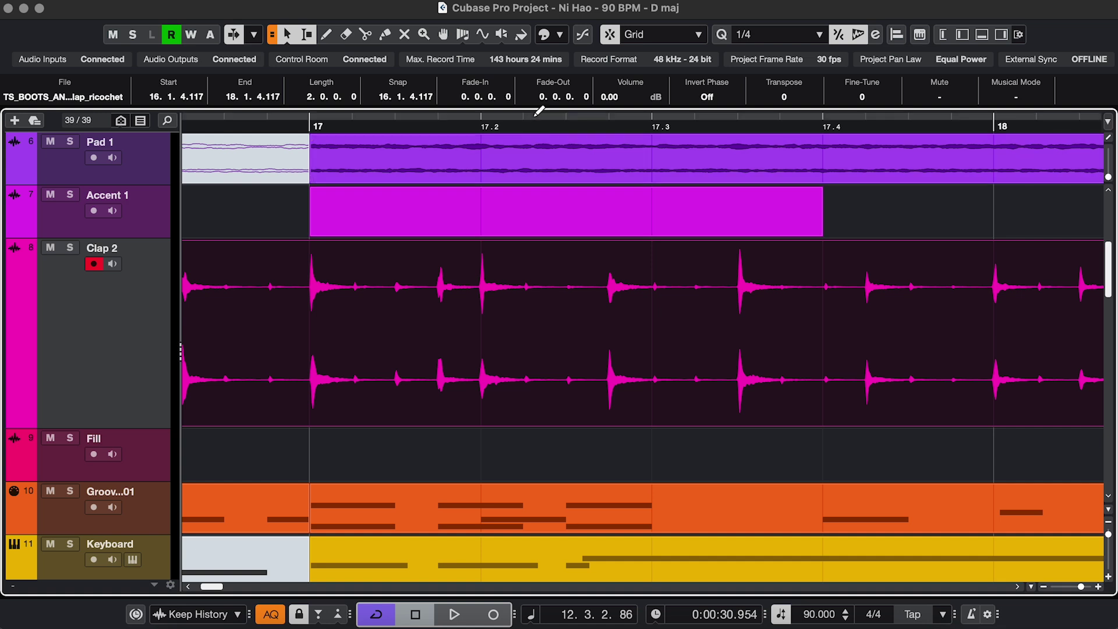
drag(539, 111, 843, 111)
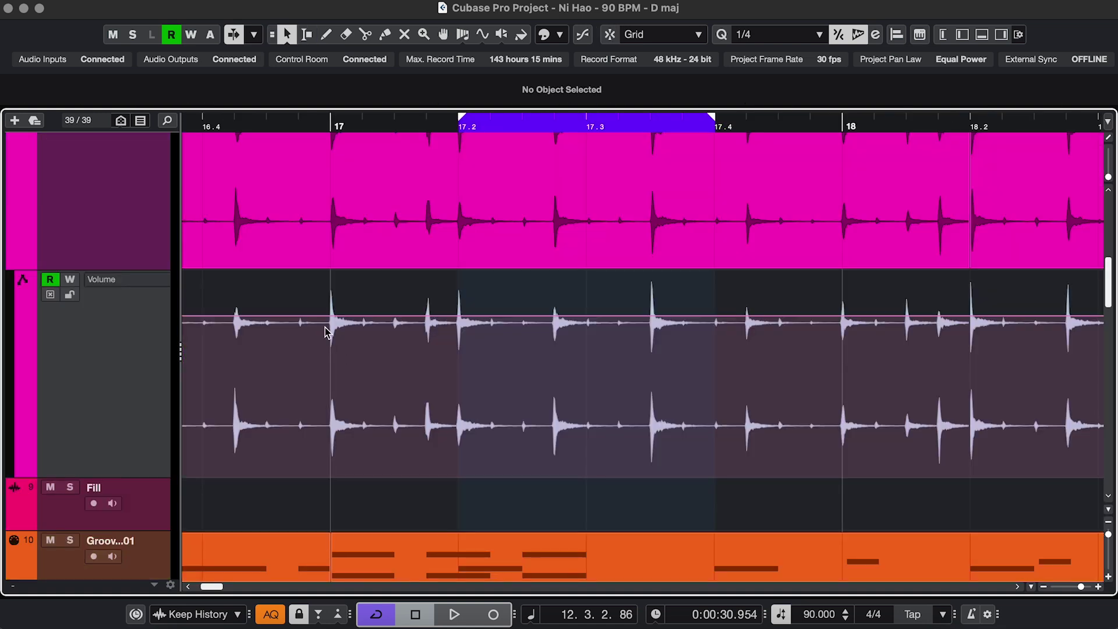
Add volume automation points in the Clap 2 lane around bar 17, lowering one to -21.6 at 17.1.3.15
click(318, 315)
click(445, 315)
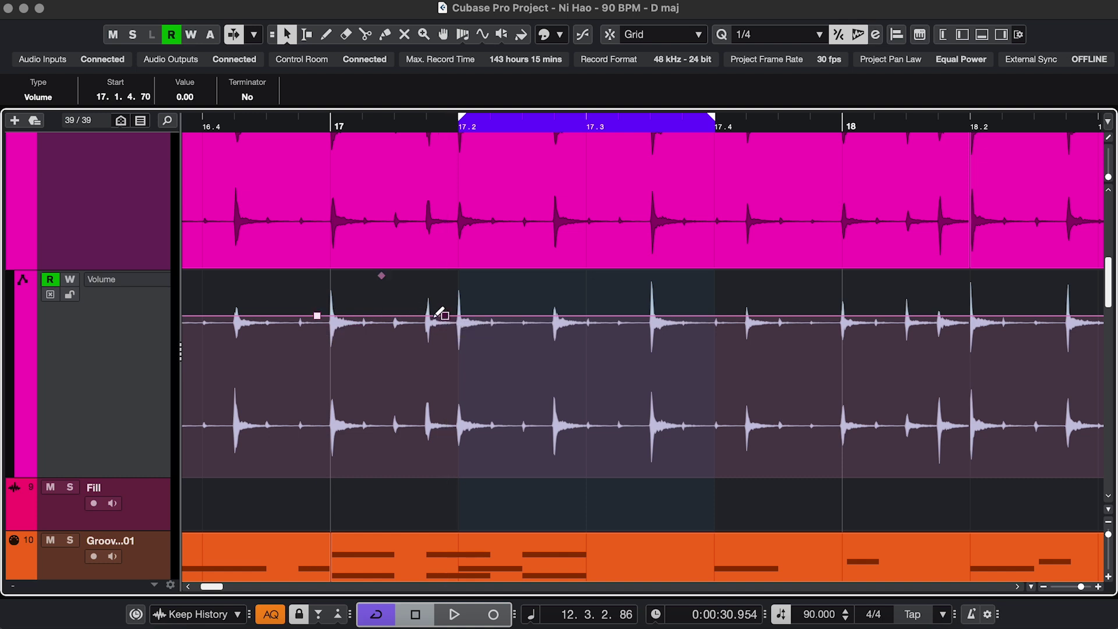
drag(425, 316, 398, 429)
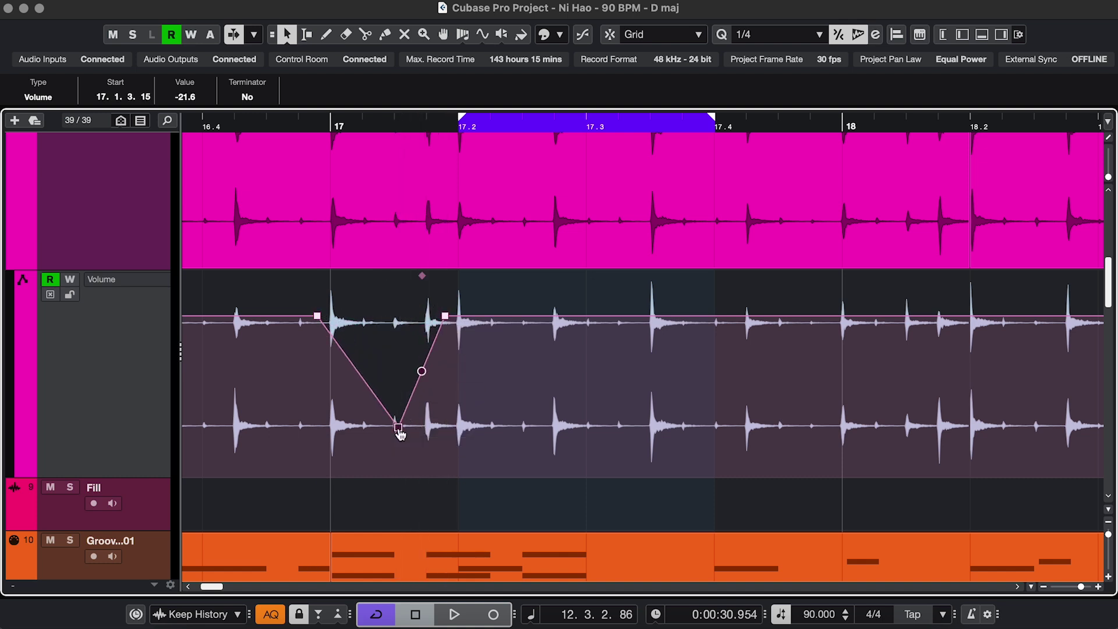
Delete the lowered volume automation point at 17.1.3.15 in the Clap 2 lane
click(430, 437)
click(399, 430)
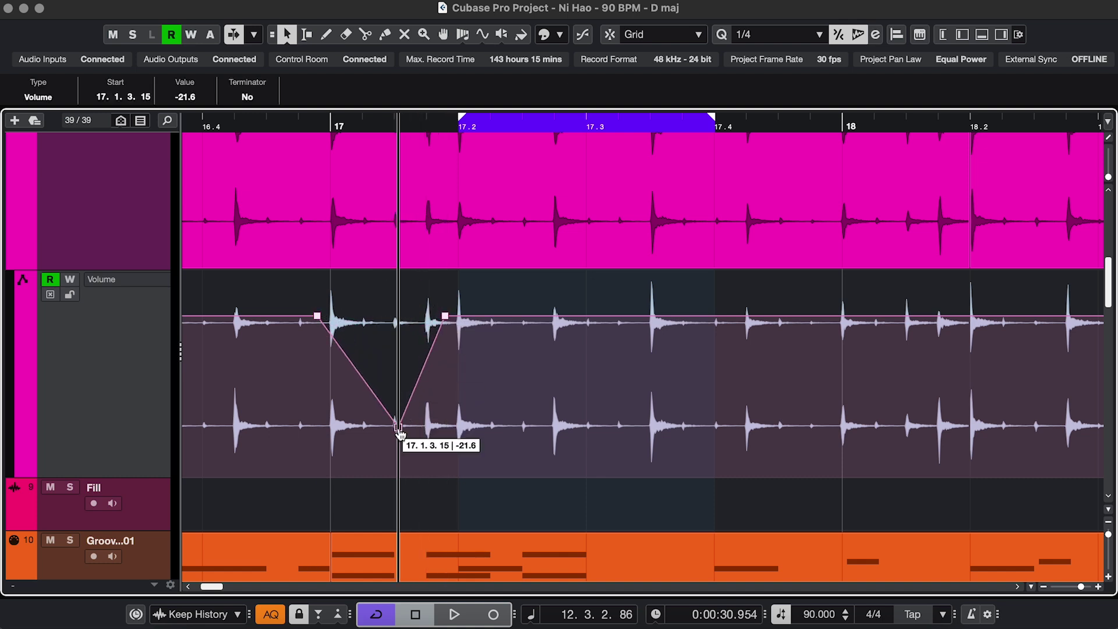
key(Delete)
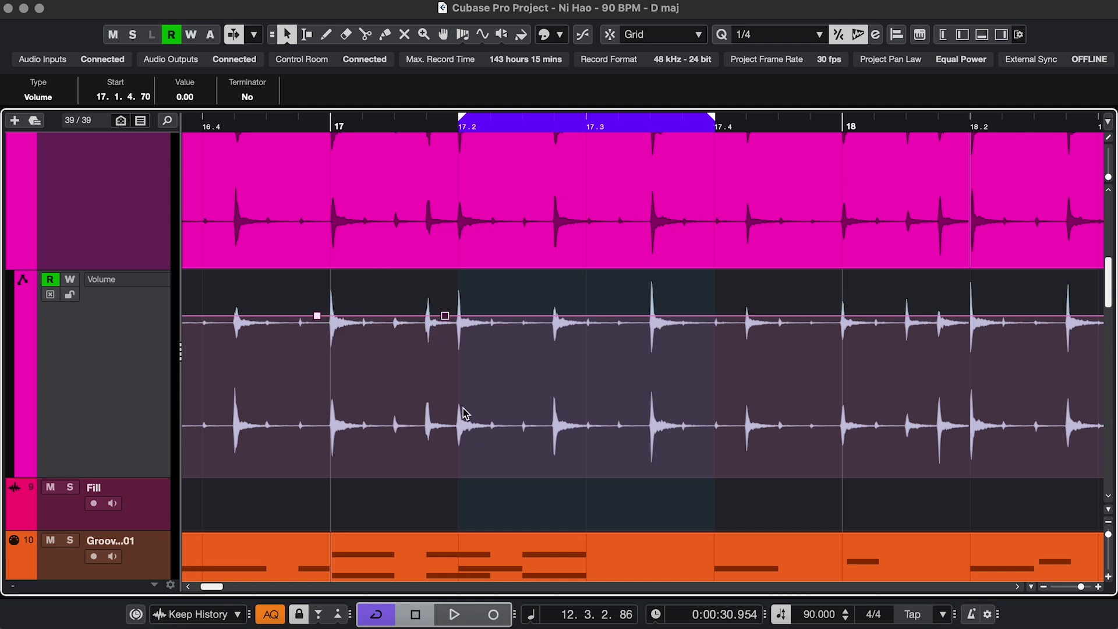
Draw a freehand dipping volume automation curve in the Clap 2 lane from just before 17.3 to just after 17.4
right_click(522, 378)
click(564, 378)
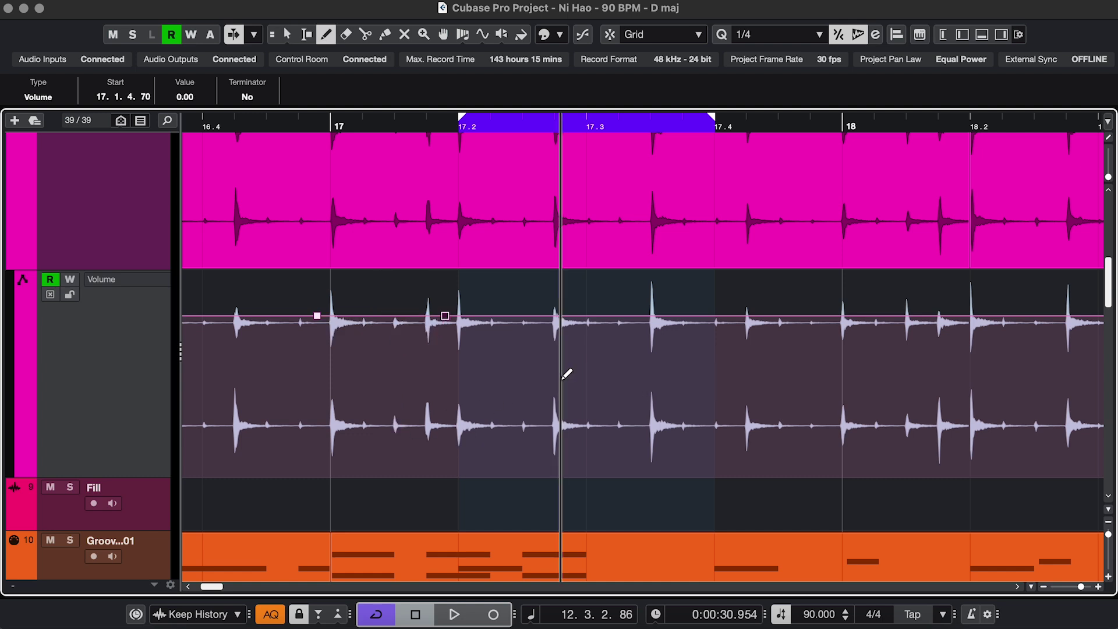
mouse_move(548, 314)
mouse_down()
mouse_move(641, 380)
mouse_move(728, 398)
mouse_move(758, 380)
mouse_up()
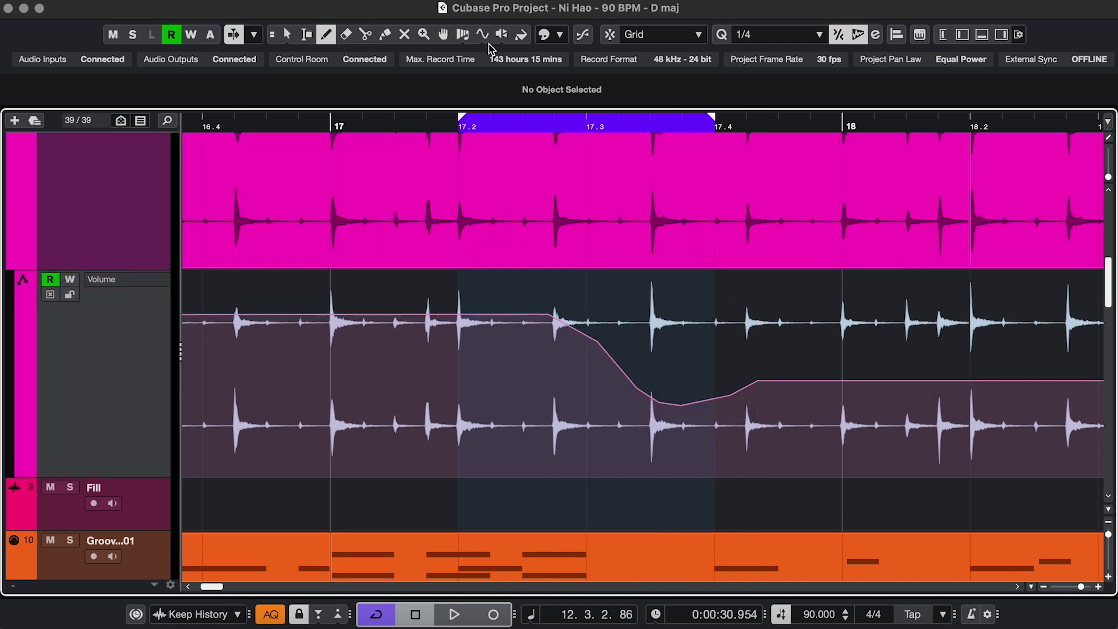
Draw volume automation as a tall Triangle wave in the Clap 2 lane from bar 18 to 19, keeping the 1/4 quantize value
click(486, 37)
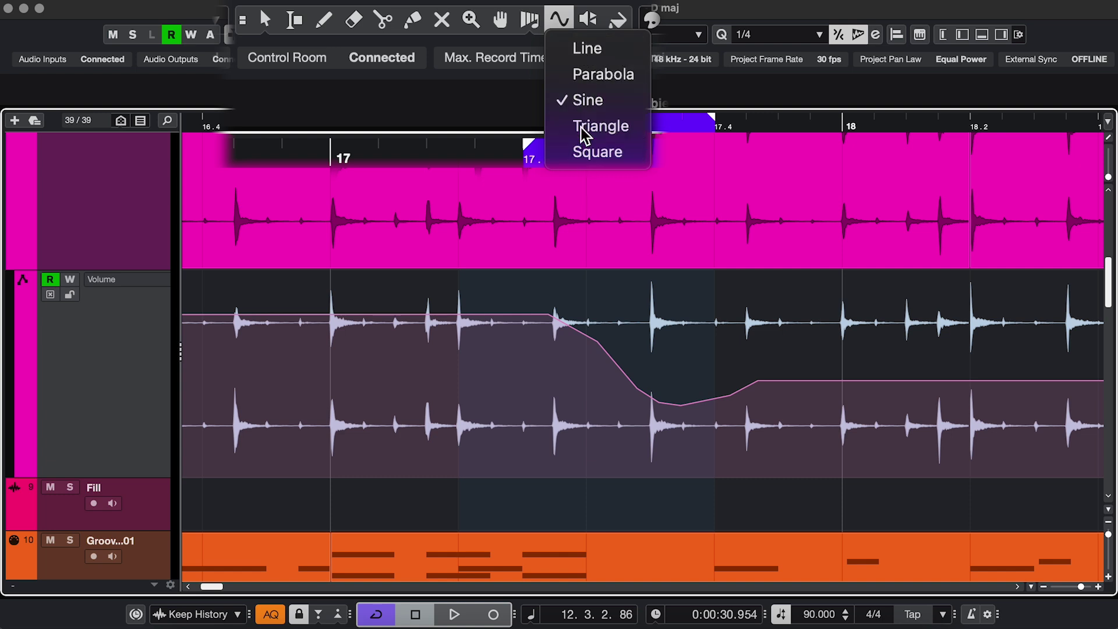
click(496, 105)
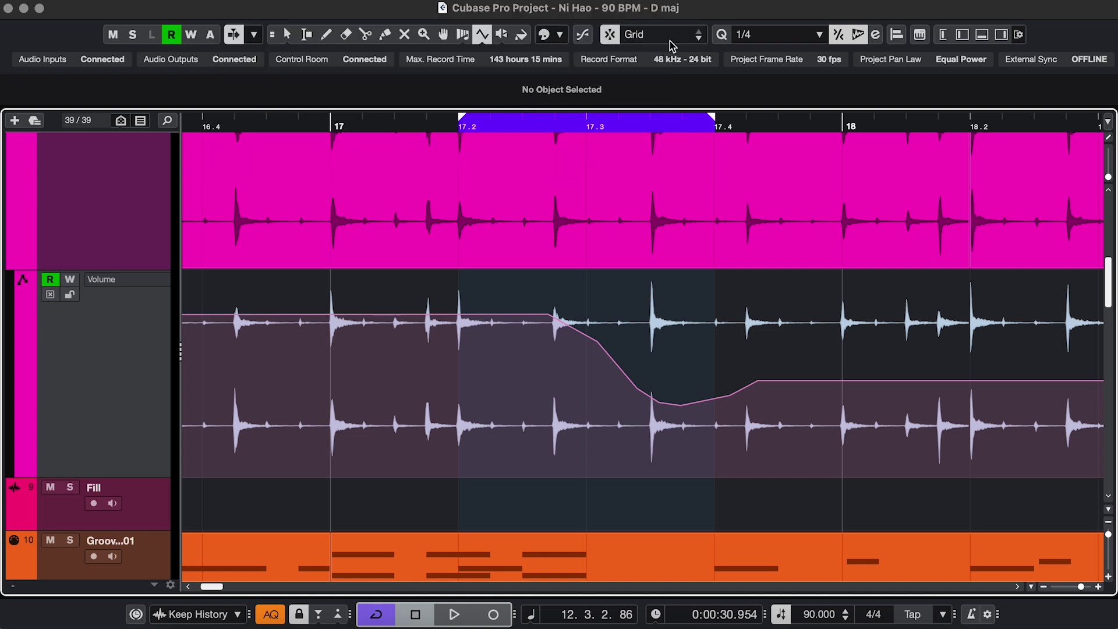
click(770, 42)
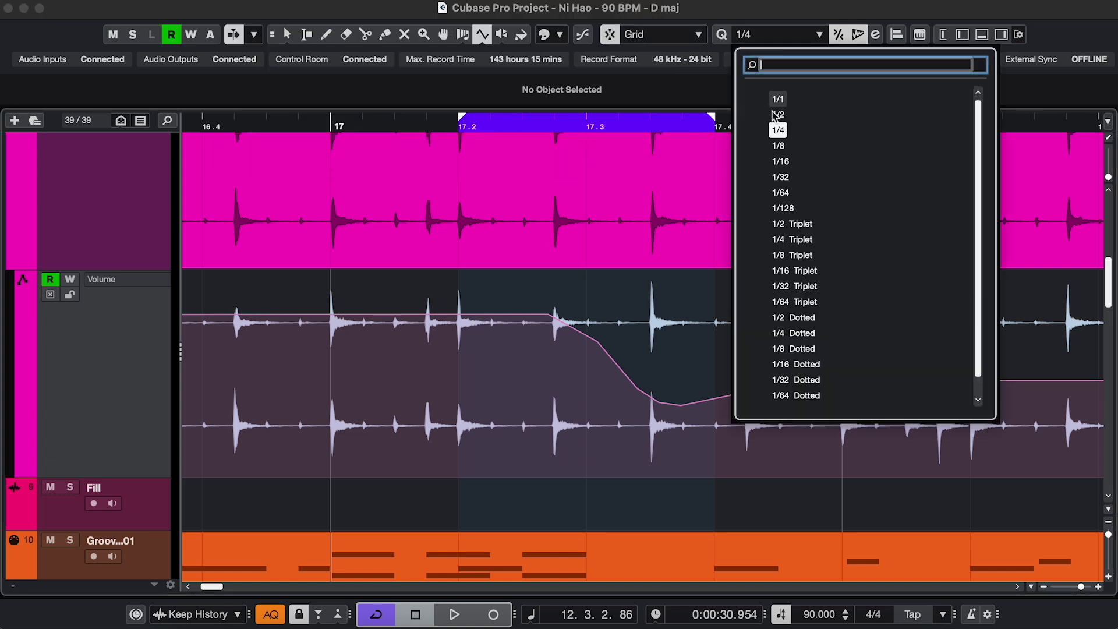
click(770, 46)
scroll(533, 300, right, 10)
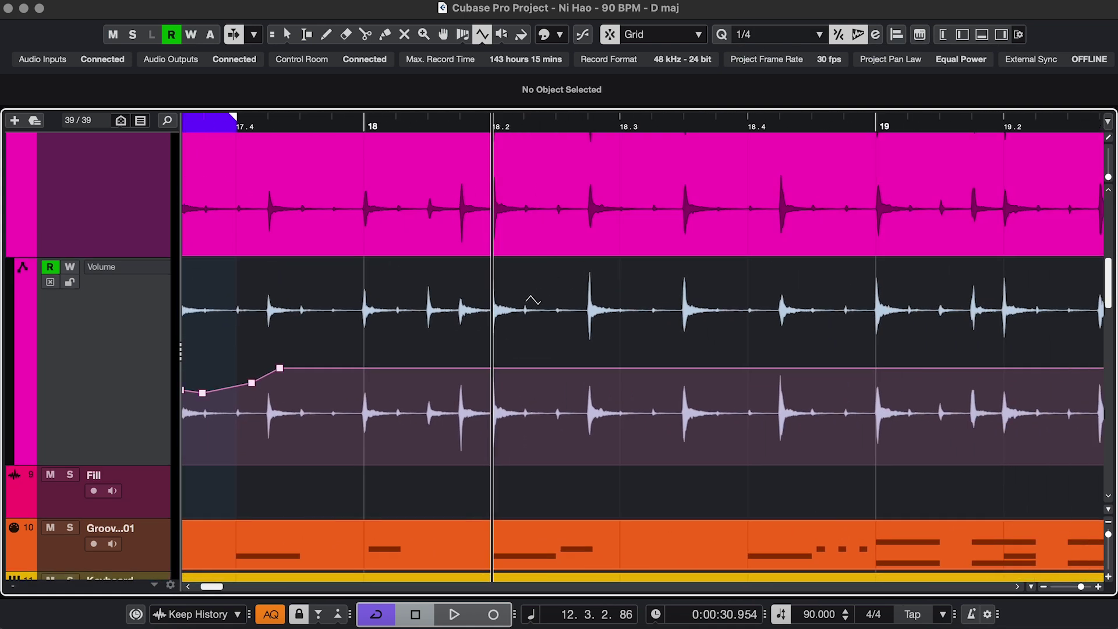
drag(429, 368, 799, 278)
Draw a shallower triangle wave of volume automation in the Clap 2 lane from bar 19 to 20
scroll(723, 306, right, 5)
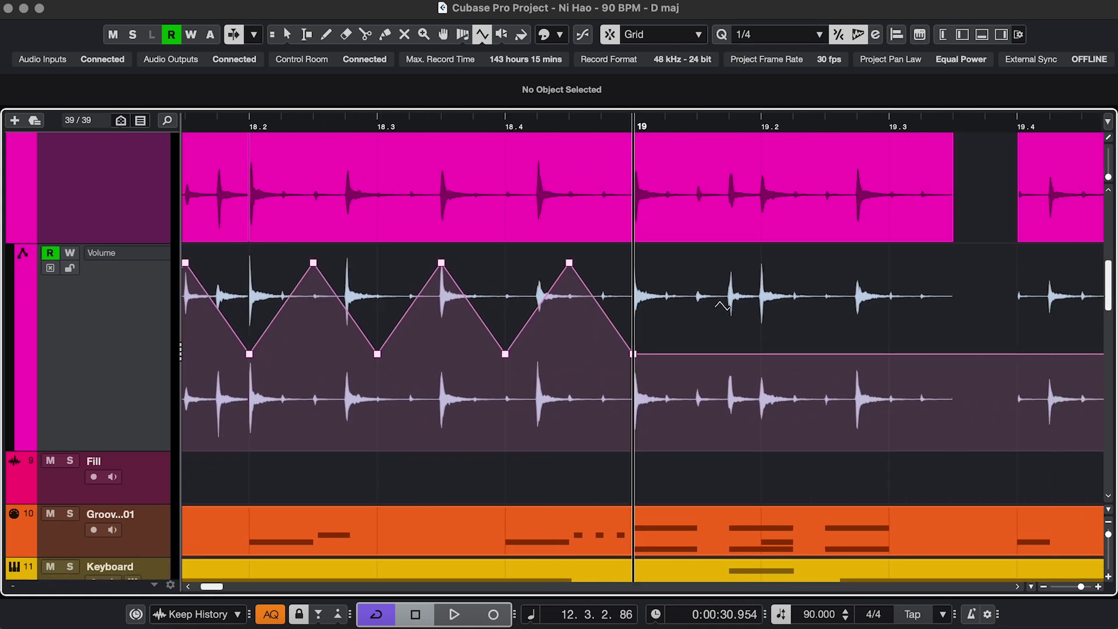
drag(593, 353, 1038, 331)
scroll(640, 291, right, 5)
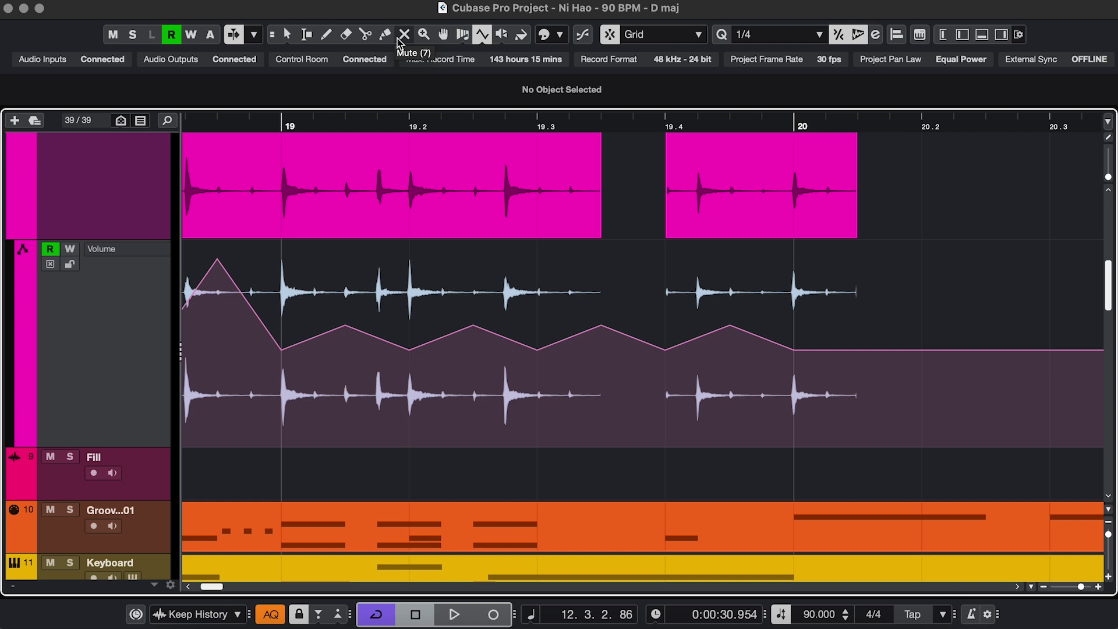
Erase the Clap 2 event starting at 19.4 and the automation peaks between 19.2 and 19.3 and just before 18.4
click(345, 35)
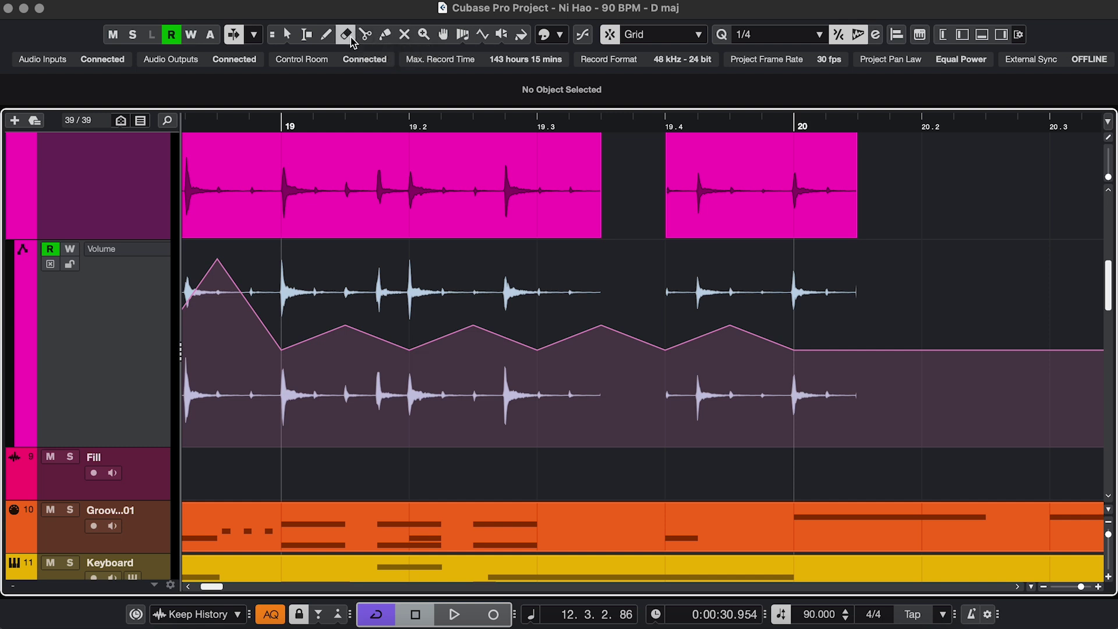
click(769, 185)
click(475, 324)
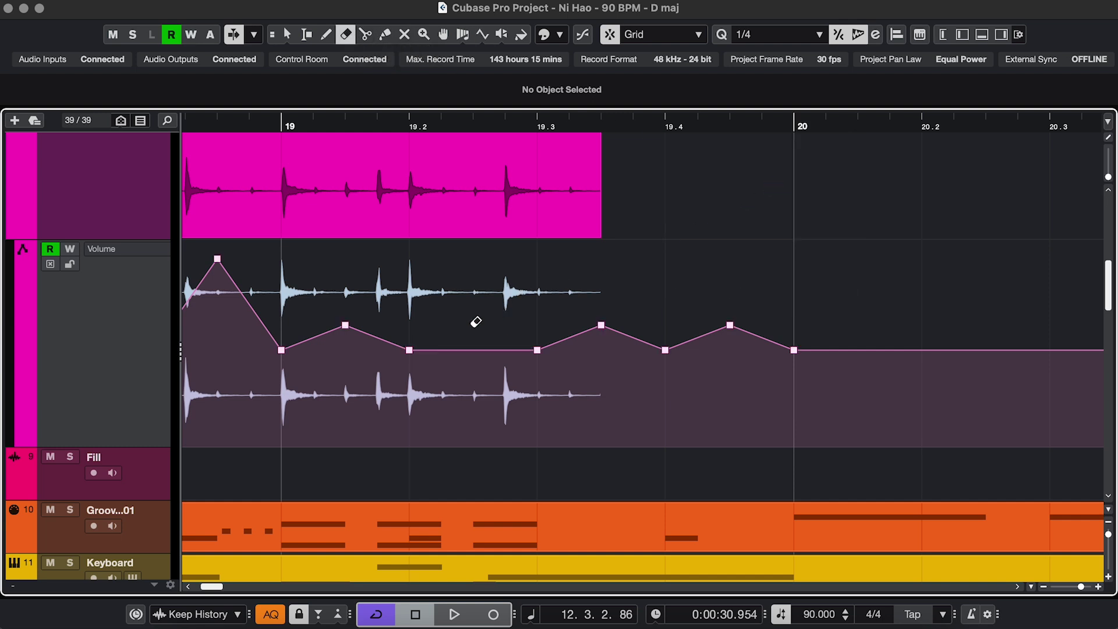
click(220, 258)
Split the Clap 2 event at 19, 19.2 and 19.3 with the Split tool
scroll(452, 532, up, 5)
scroll(452, 532, left, 3)
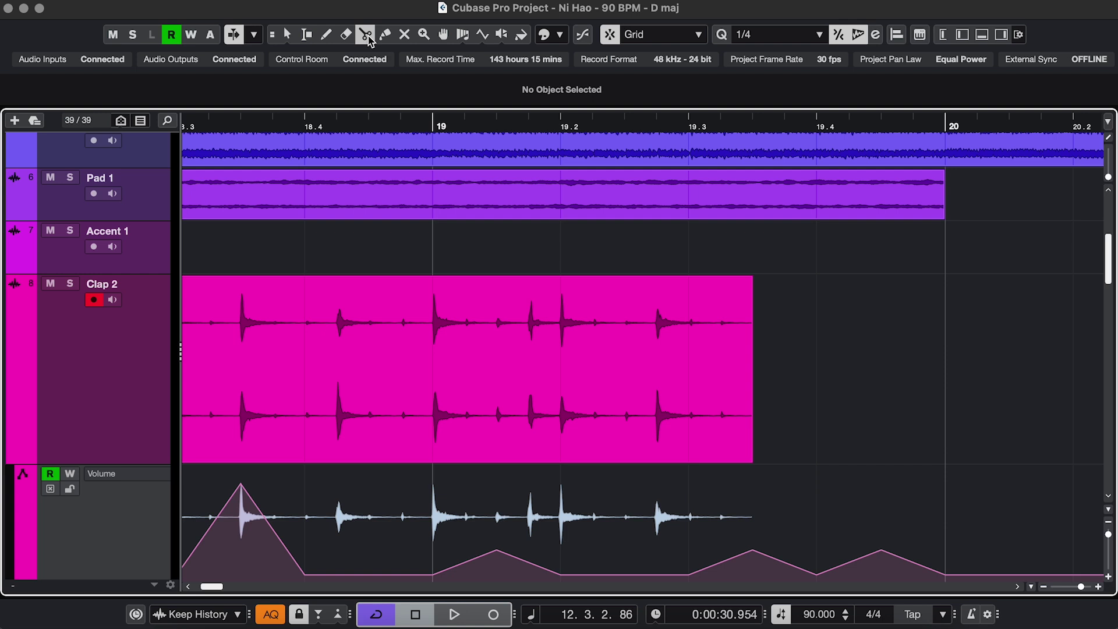
click(366, 34)
click(392, 325)
click(542, 339)
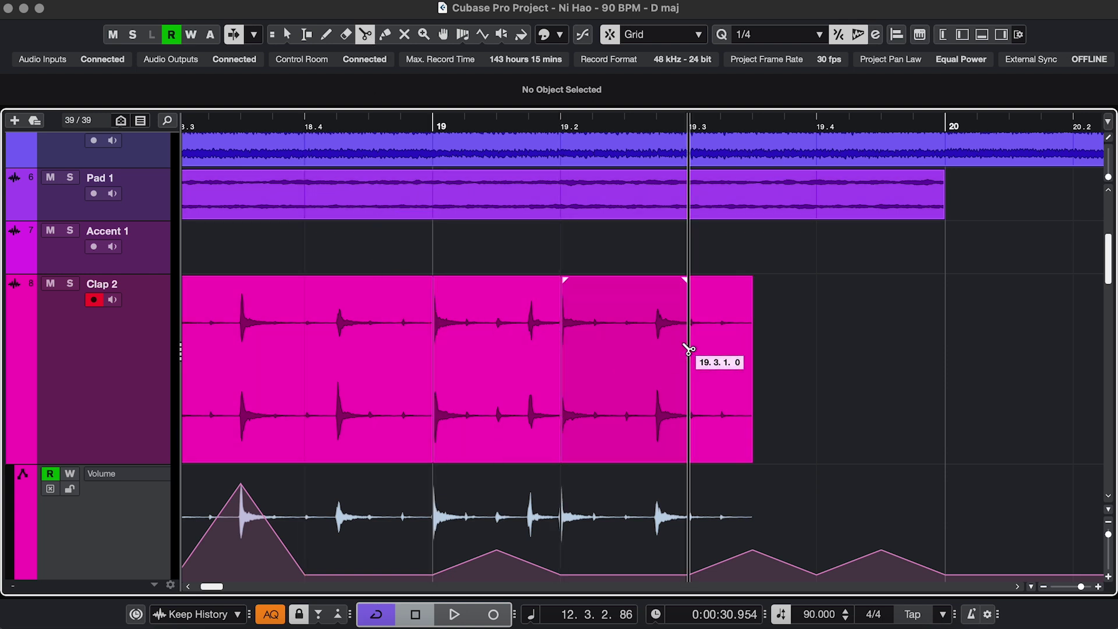
Select the Clap 2 piece between 18.2 and 19 with Object Selection and split it at 18.3 and 18.4
key(1)
click(644, 362)
click(340, 382)
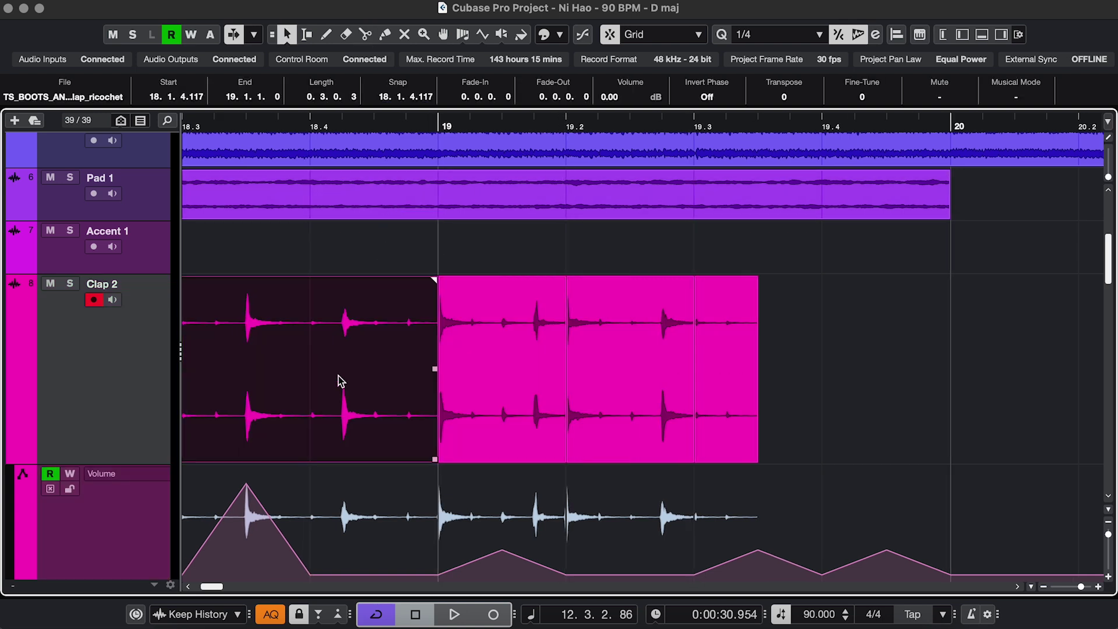
scroll(340, 382, left, 5)
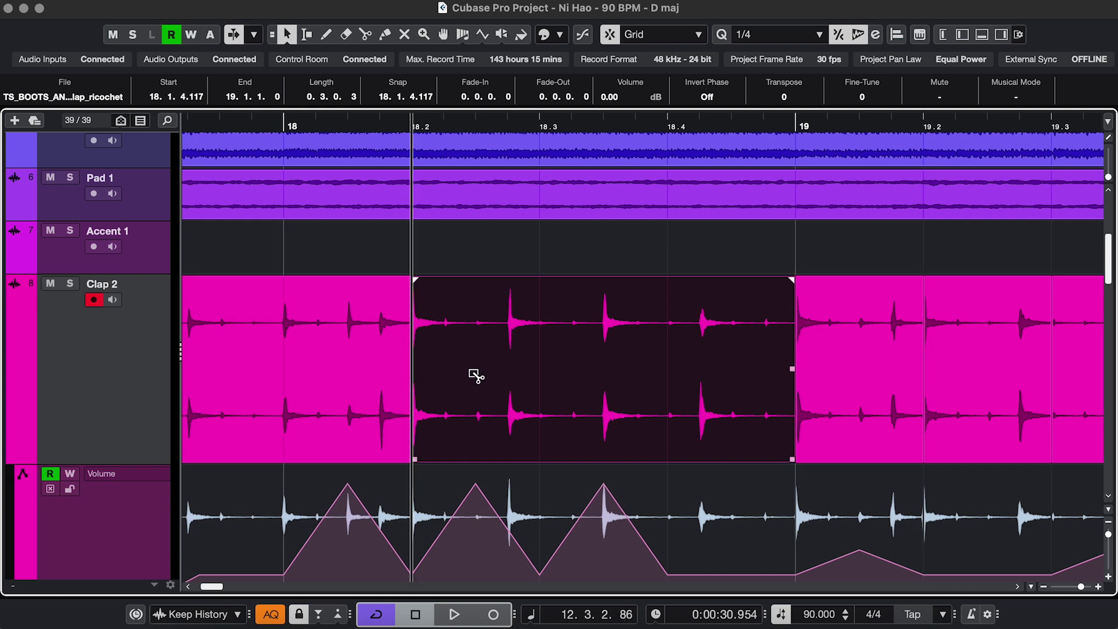
alt+click(542, 374)
alt+click(652, 373)
click(653, 373)
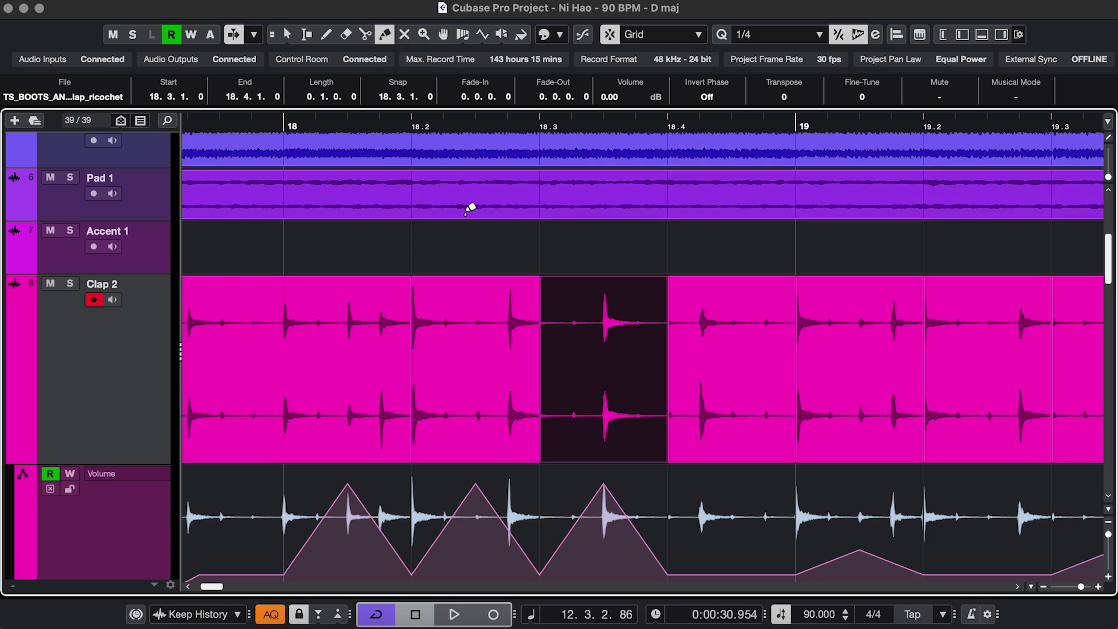
Glue neighbouring Clap 2 pieces around 18.3, and glue all Clap 2 events from bar 16 to 19.3 into one part
click(504, 373)
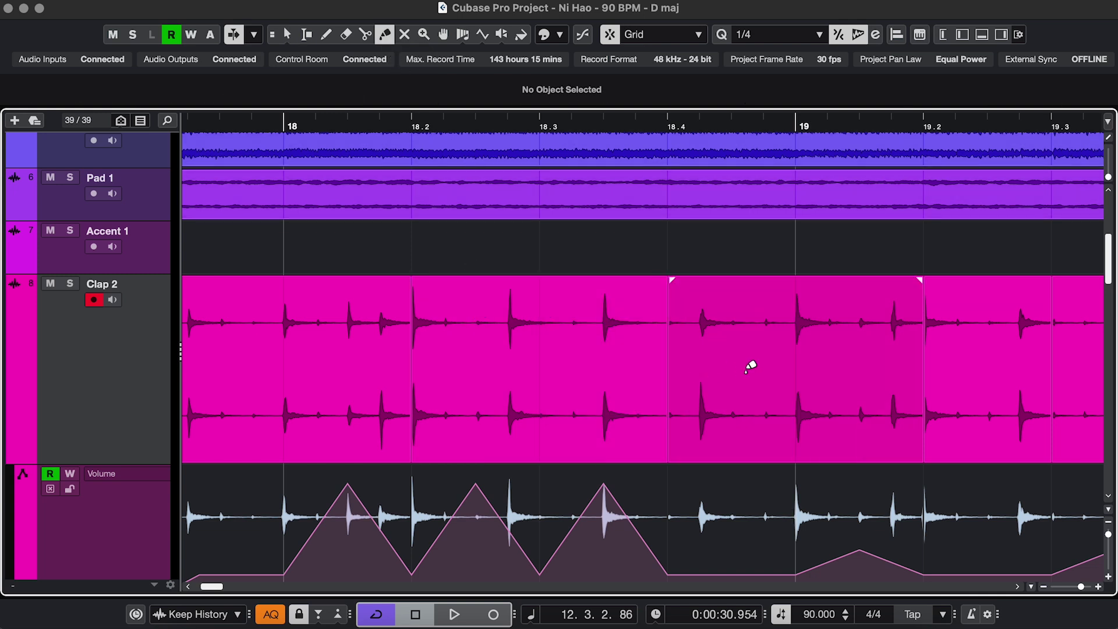
scroll(621, 369, down, 8)
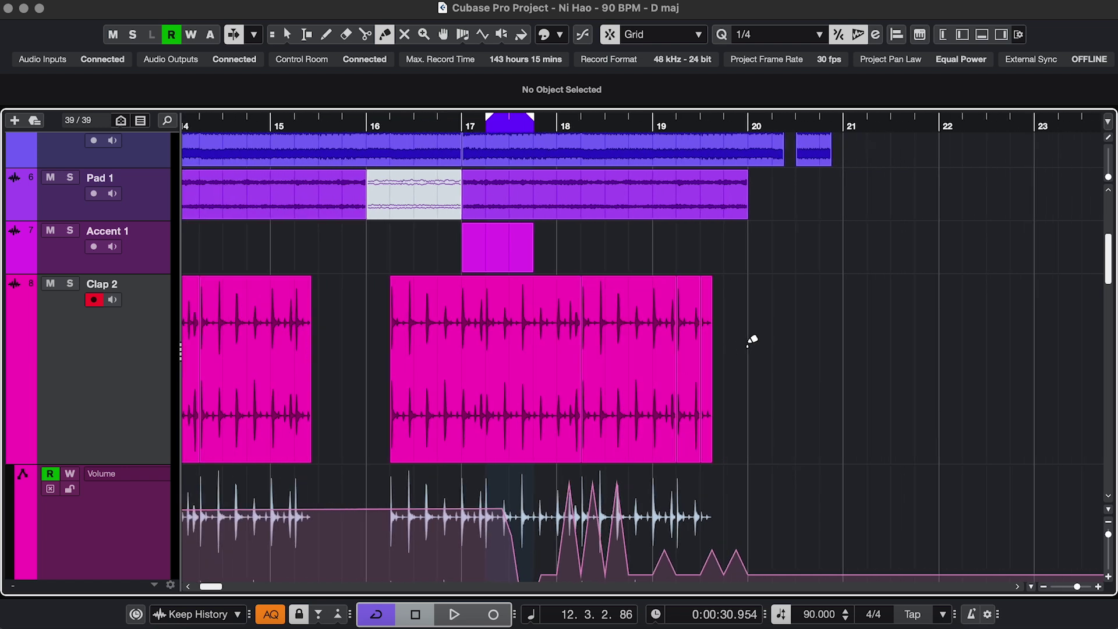
drag(782, 340, 358, 415)
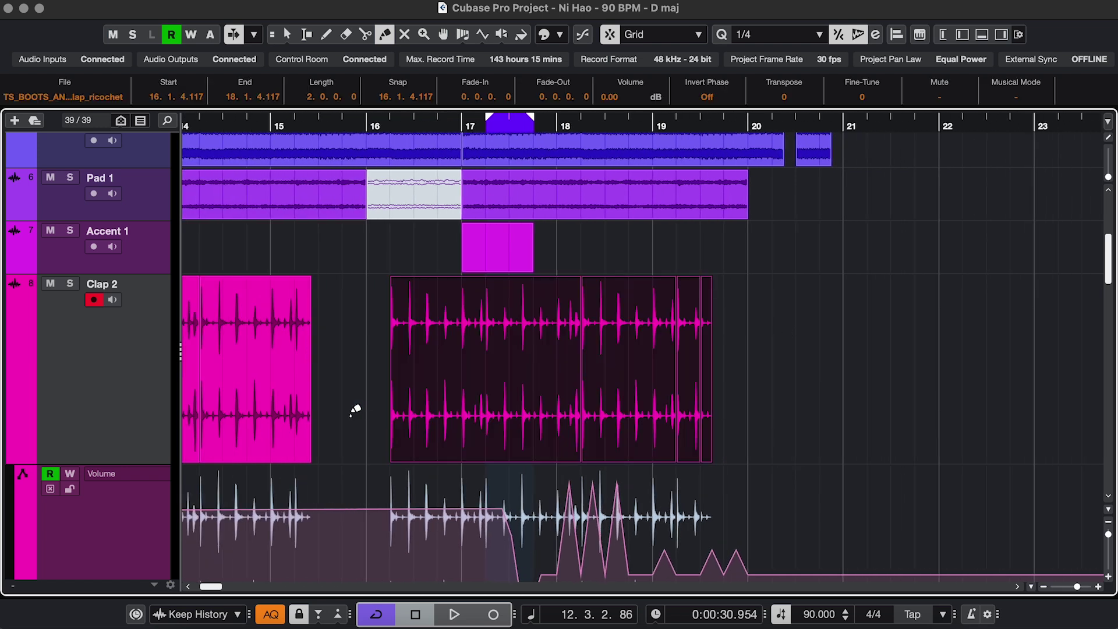
click(512, 388)
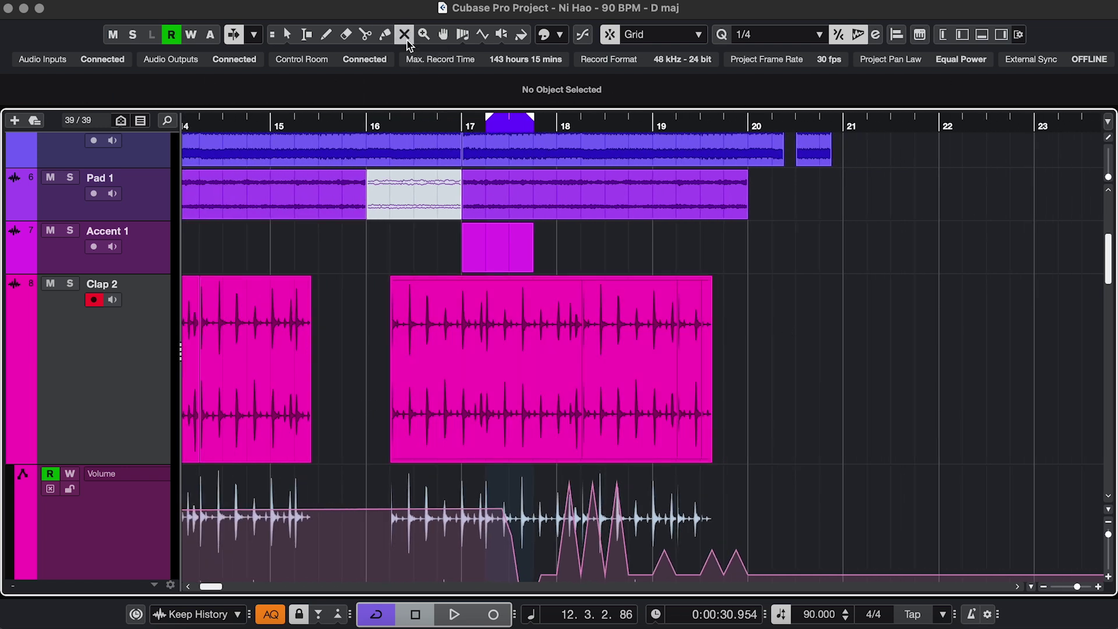
Mute the glued Clap 2 part with the Mute tool and unmute it again
click(470, 328)
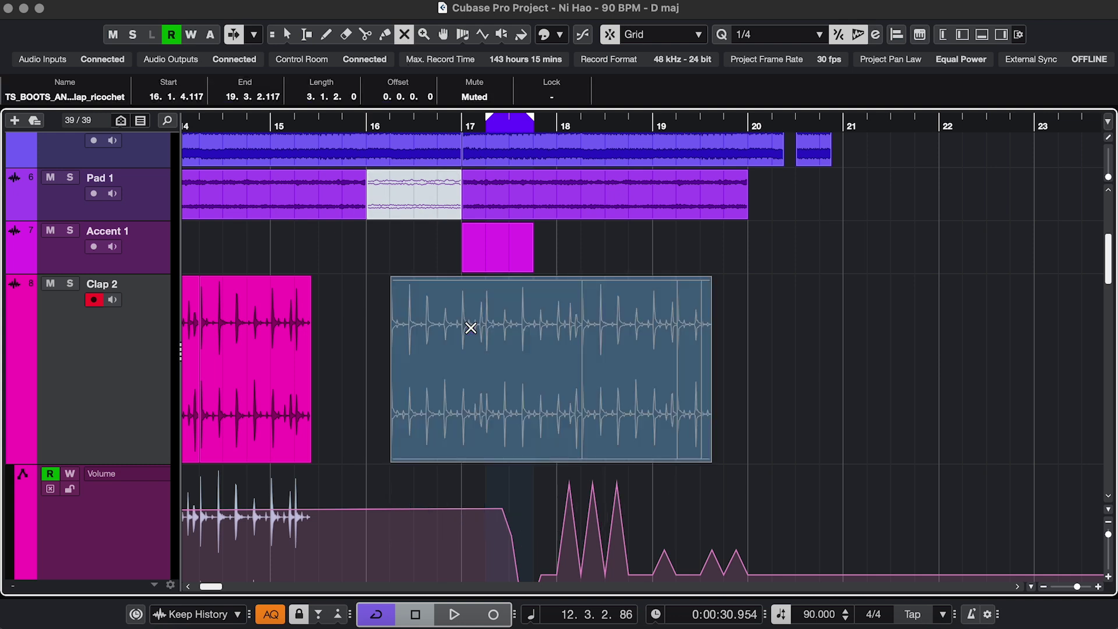
click(470, 327)
Unmute the Pad 1 event at bar 16 and mute the Pad 1 event from bar 17 to 20
click(429, 207)
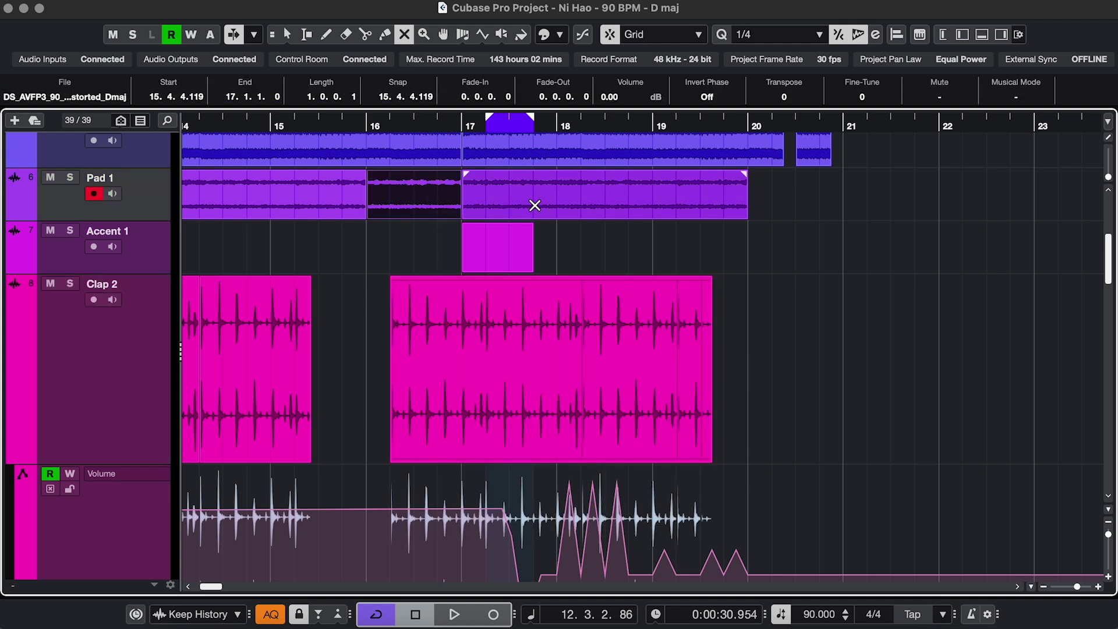
click(535, 206)
click(614, 247)
Zoom in on the Pad 1 event at bar 16 and the start of the Clap 2 part with the Zoom tool
click(427, 39)
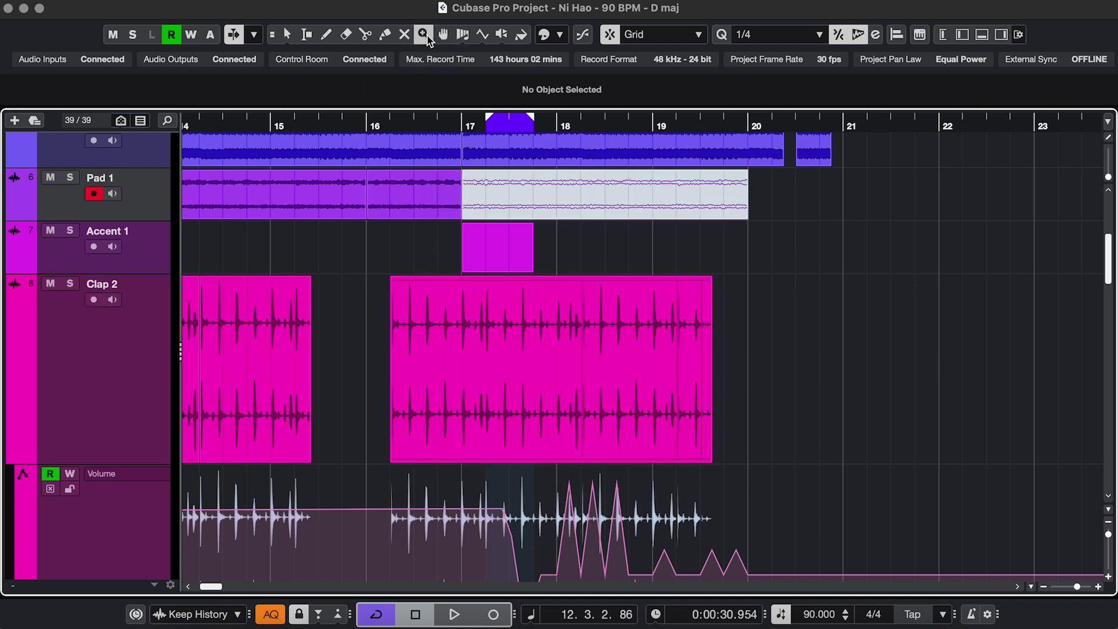
click(530, 202)
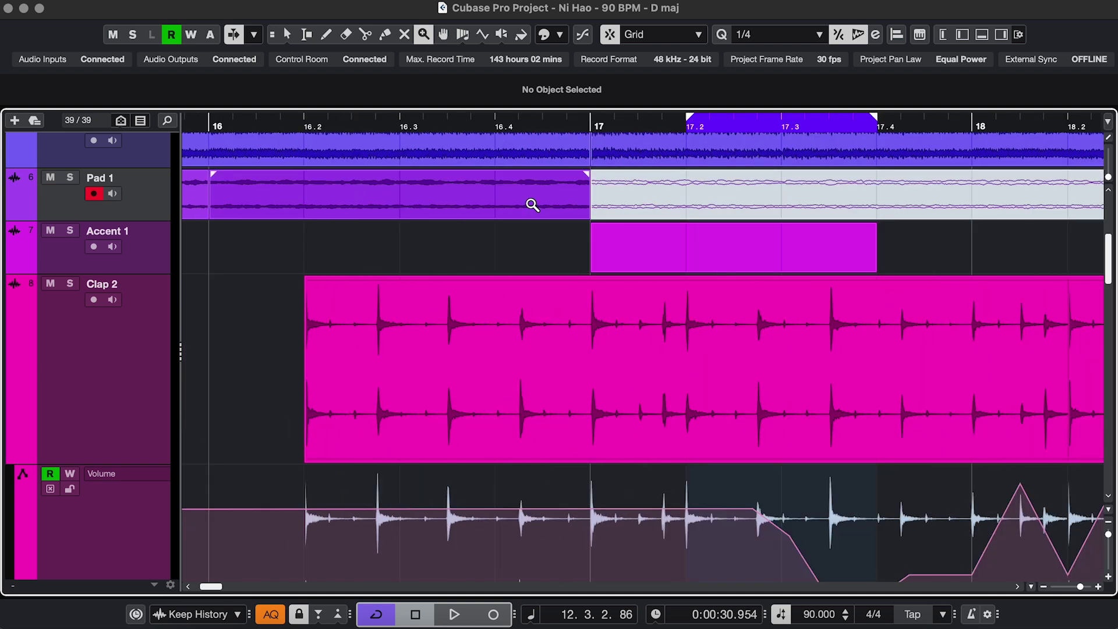
drag(576, 239, 216, 171)
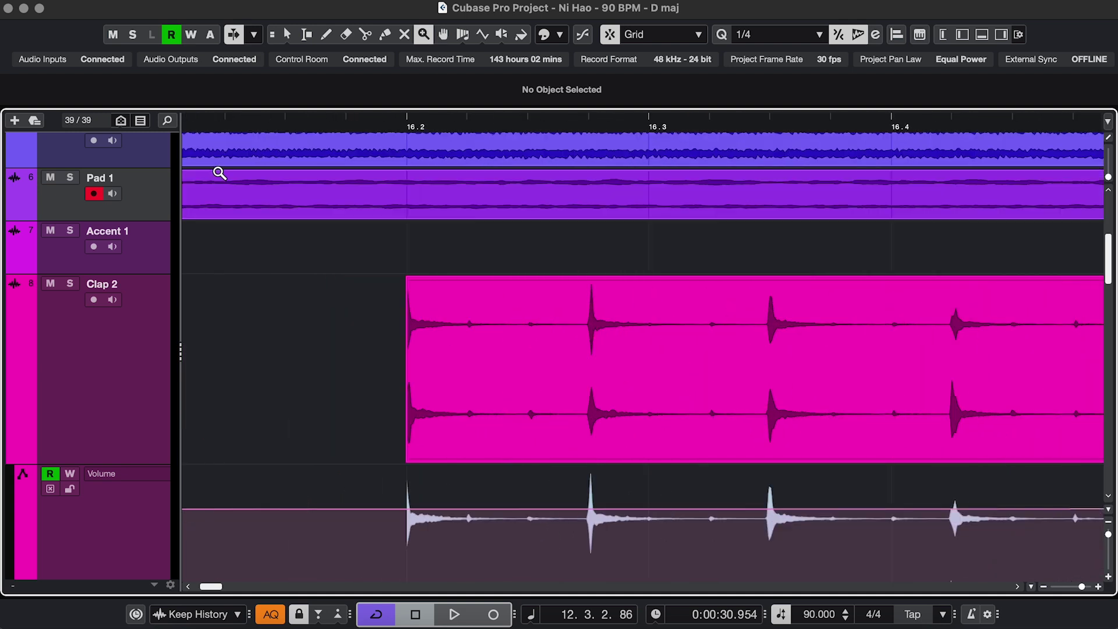
drag(406, 280, 868, 465)
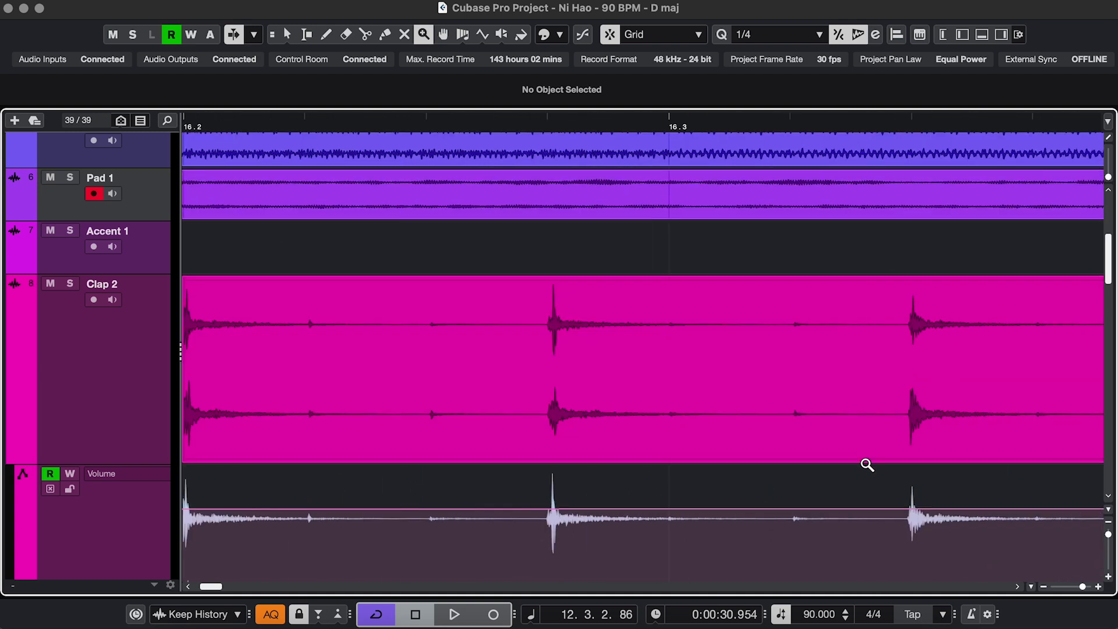
Zoom back out from the Clap 2 events around bar 16 with the Zoom tool to view the surrounding bars
click(460, 295)
alt+click(407, 334)
alt+click(408, 334)
alt+click(407, 334)
alt+click(407, 333)
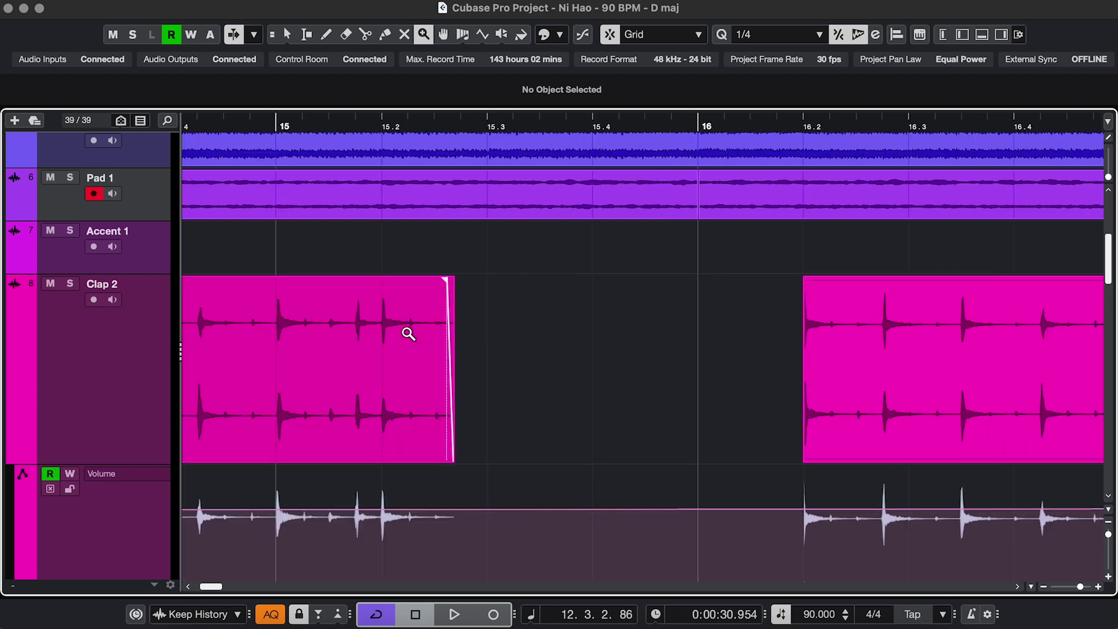
alt+click(408, 334)
alt+click(408, 334)
alt+click(408, 334)
scroll(408, 333, left, 1)
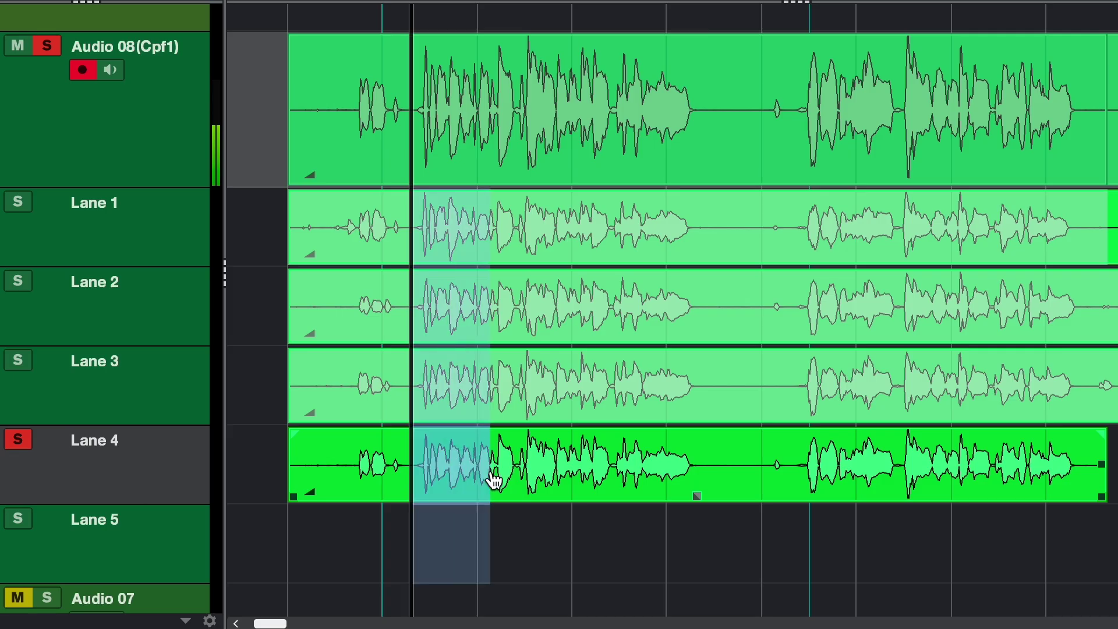
Comp Audio 08 from a Lane 4 section followed by a Lane 3 section, and shift their shared boundary slightly later into the quiet gap
drag(494, 479, 610, 467)
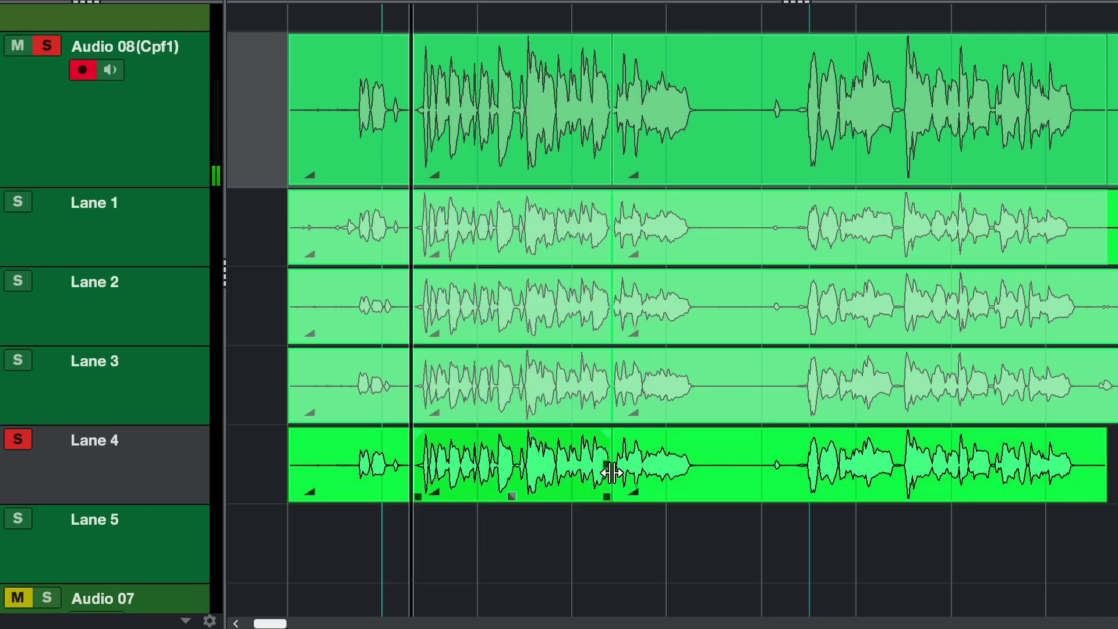
drag(707, 399, 607, 401)
scroll(622, 125, up, 3)
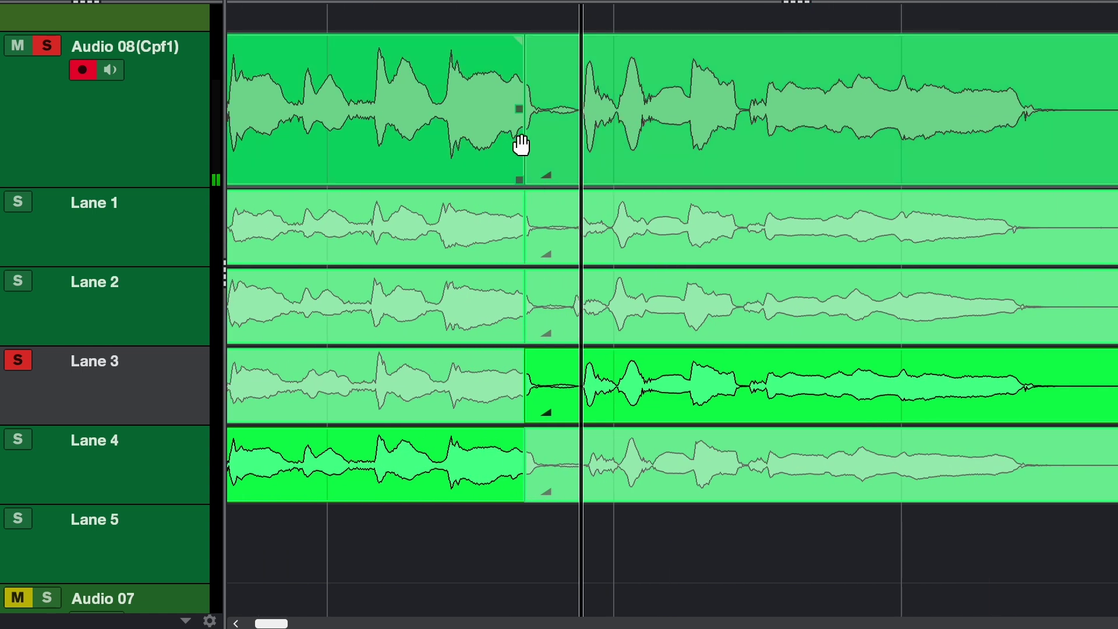
drag(527, 134, 552, 136)
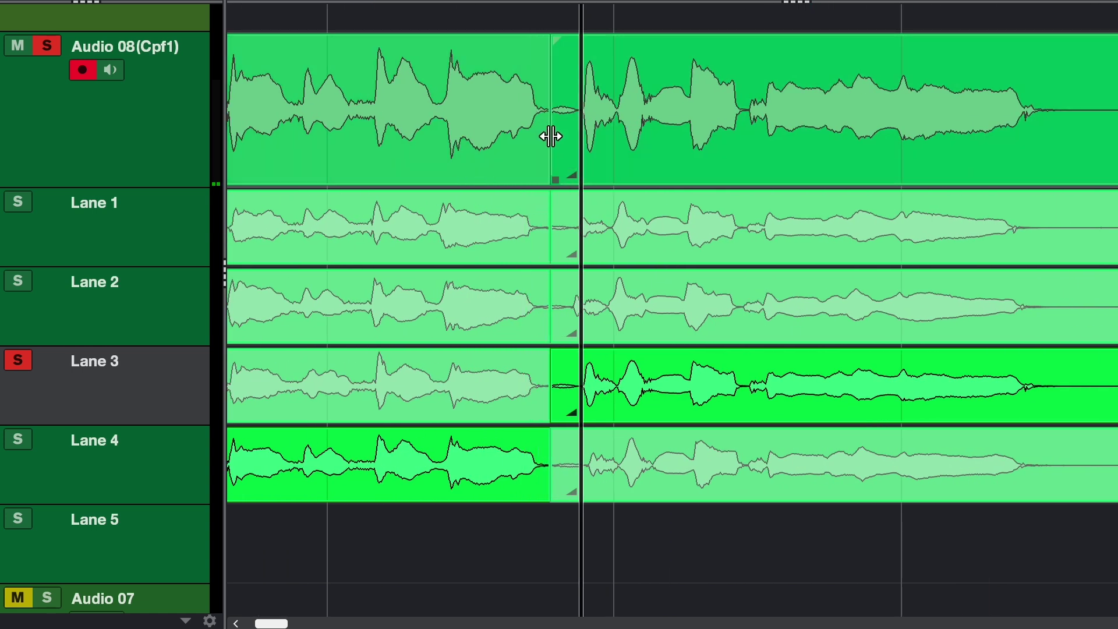
Align bar 13 and beats 13.2, 13.3 and 13.4 with the Clap 2 transients using the Warp Grid tool
scroll(553, 143, down, 3)
scroll(552, 145, right, 3)
scroll(551, 146, right, 5)
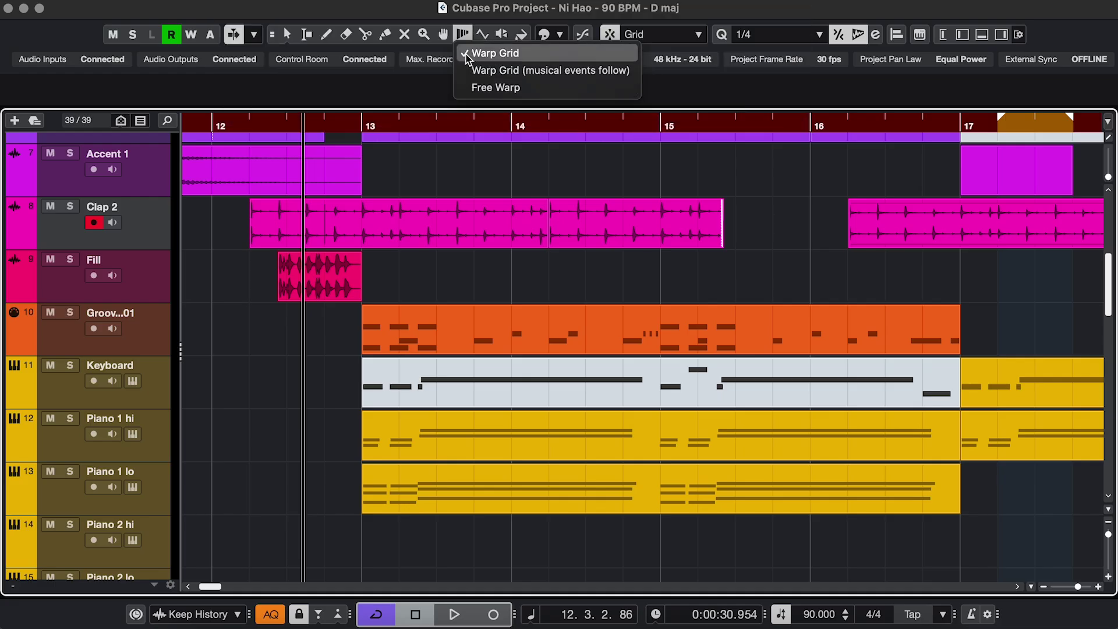
click(469, 53)
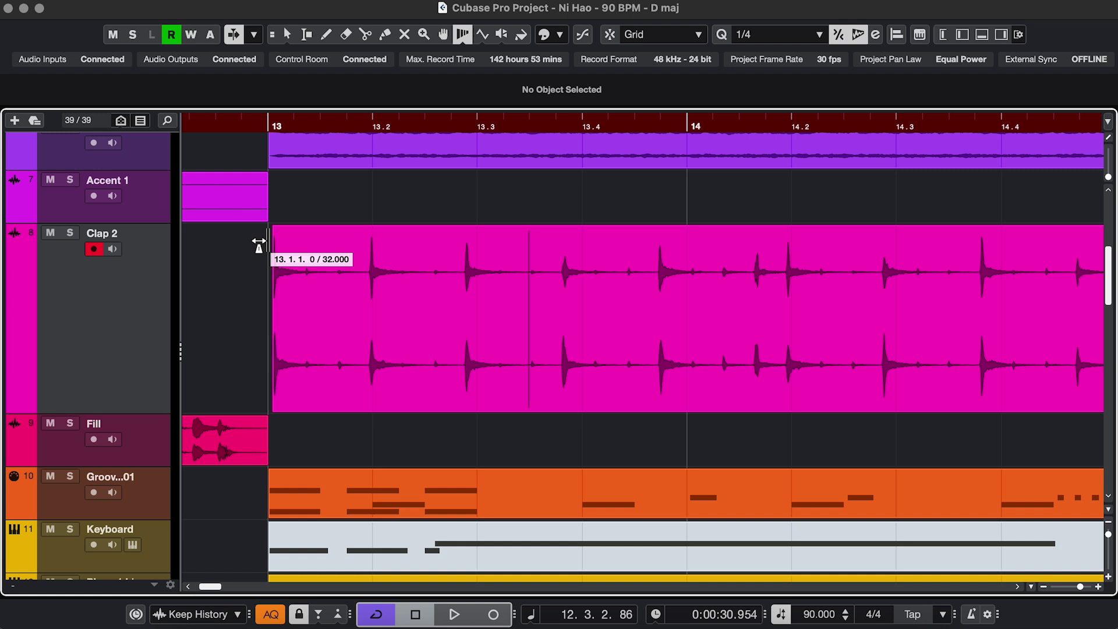
drag(259, 242, 274, 239)
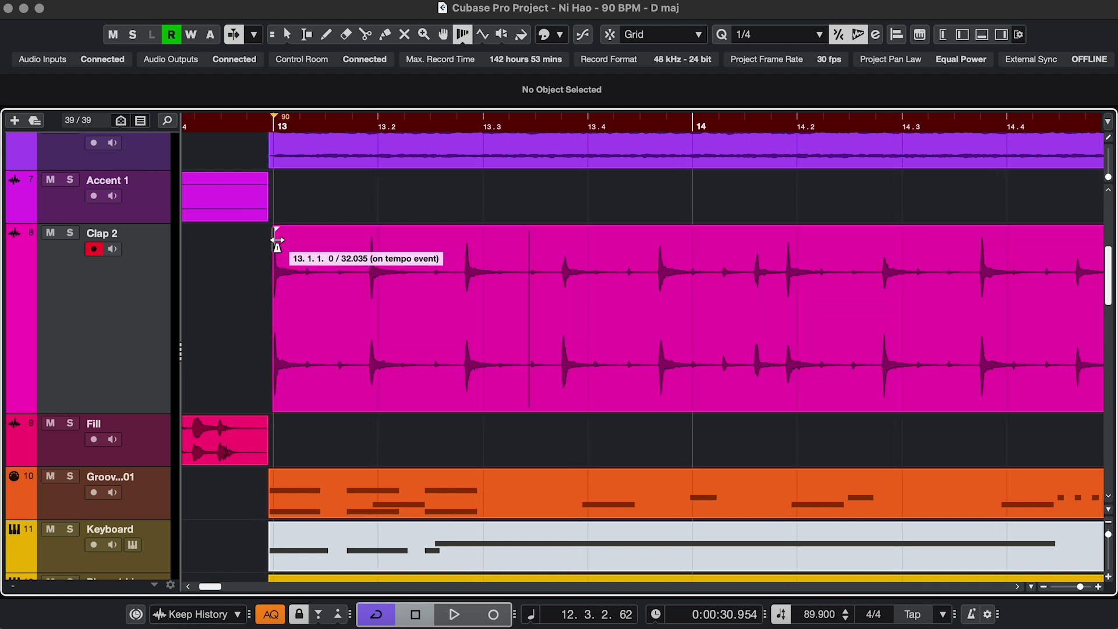
drag(377, 212, 372, 212)
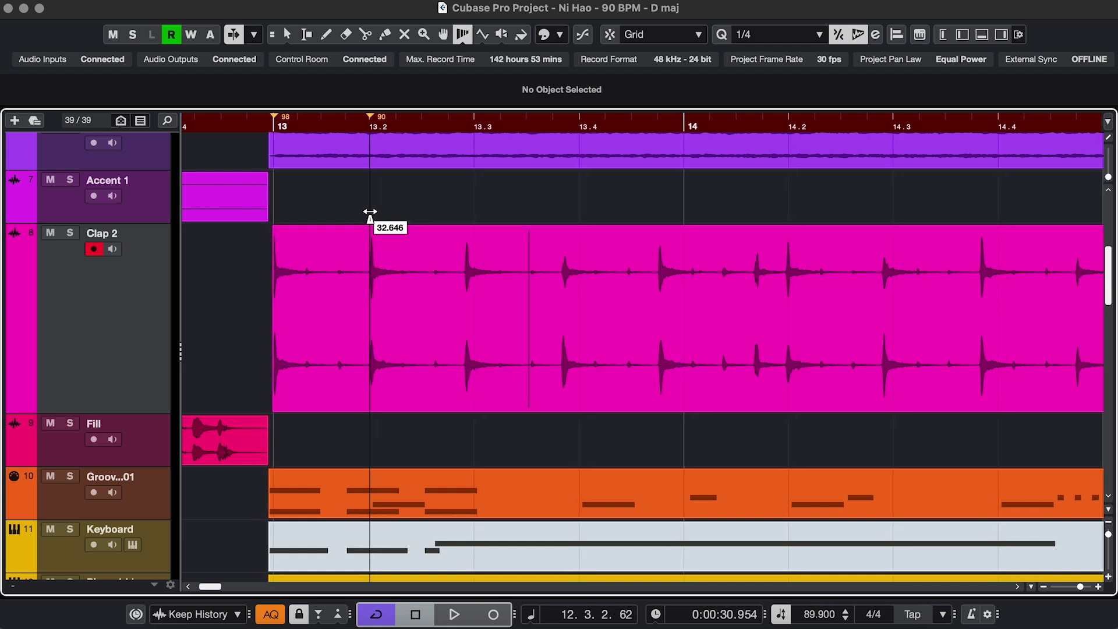
drag(466, 215, 469, 213)
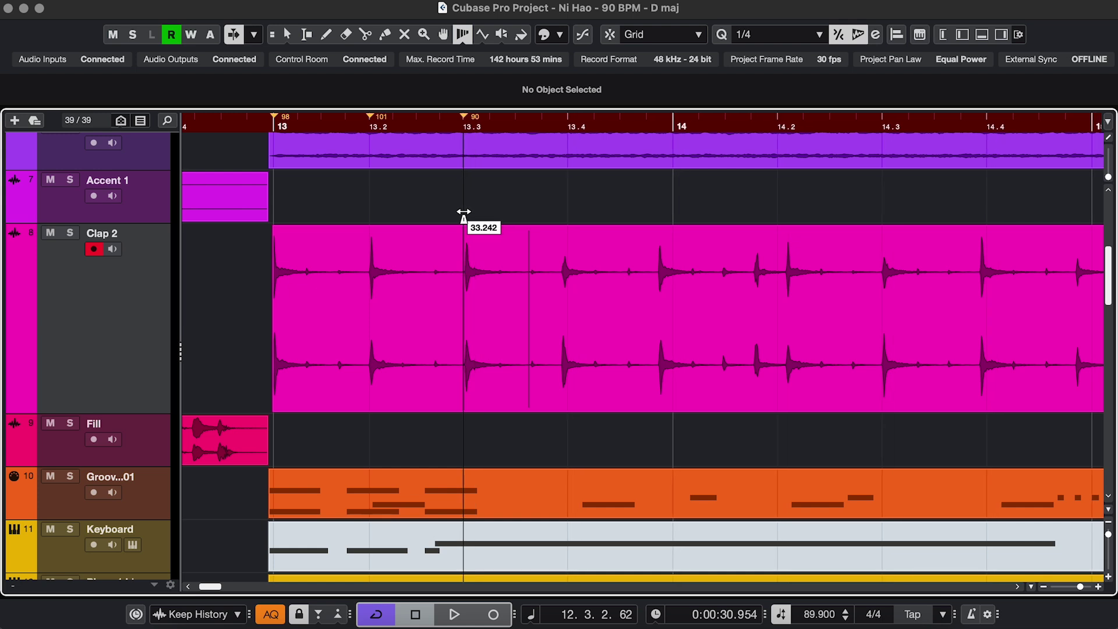
drag(569, 212, 565, 208)
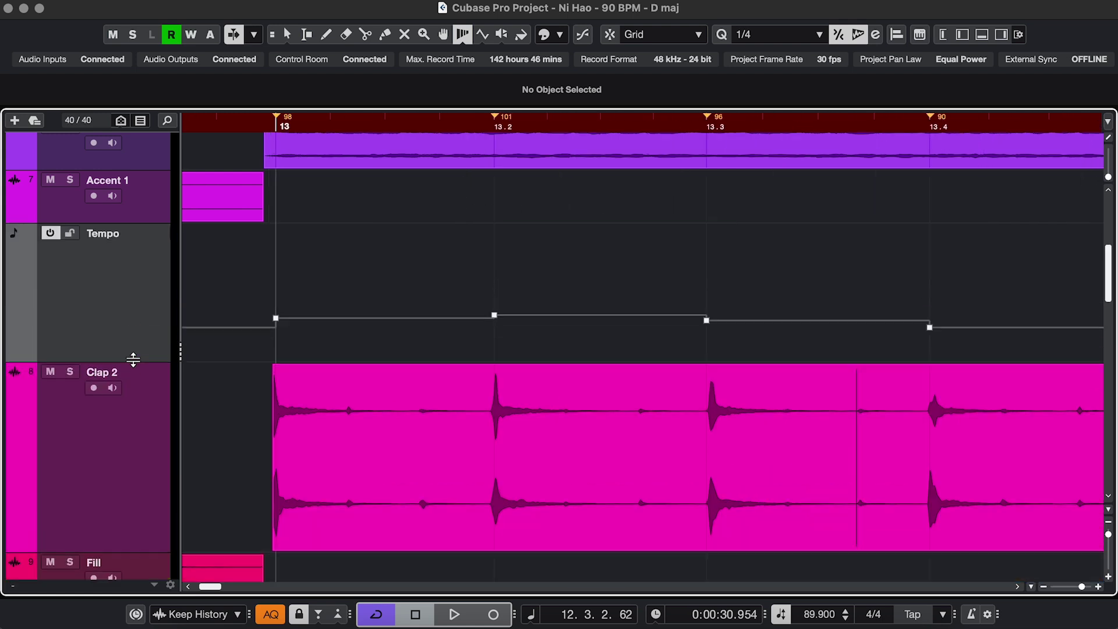
Enlarge the Tempo track above Clap 2 and examine its tempo events from 13 to 13.4
drag(132, 358, 133, 423)
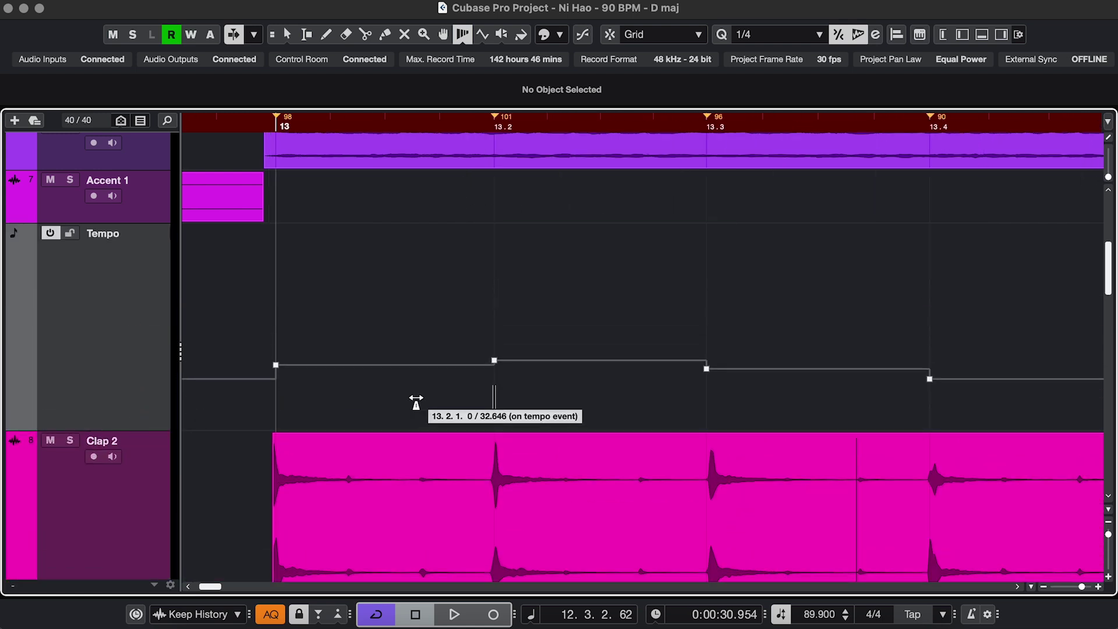
scroll(414, 399, down, 2)
scroll(444, 379, left, 1)
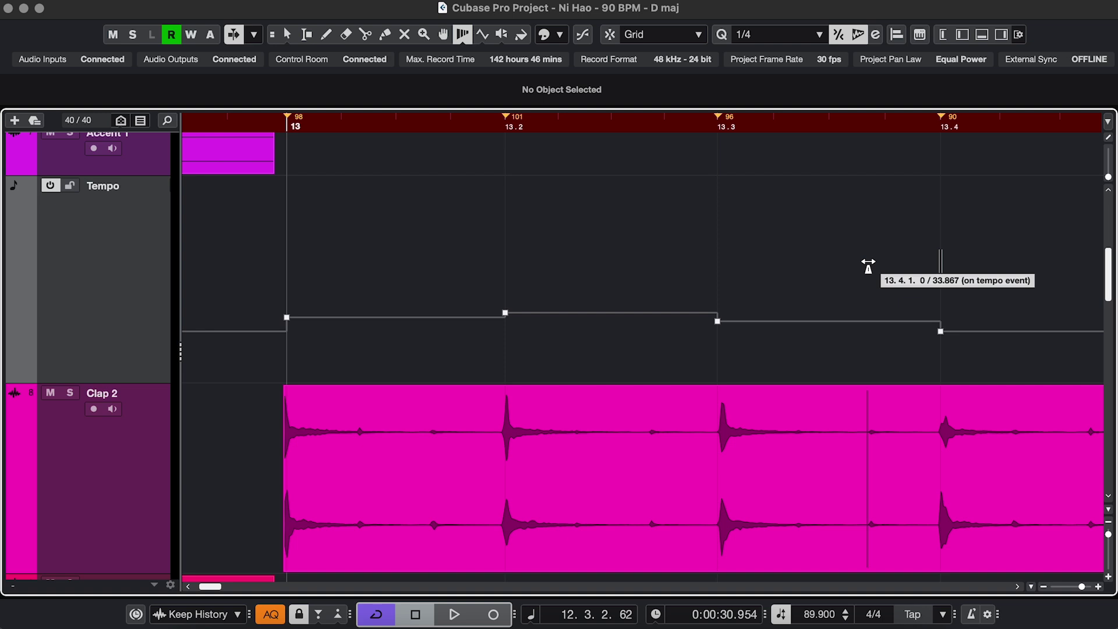
Show the Inspector and use Warp Grid (musical events follow) to shift two grid positions later above the Groove part
key(alt+i)
click(463, 34)
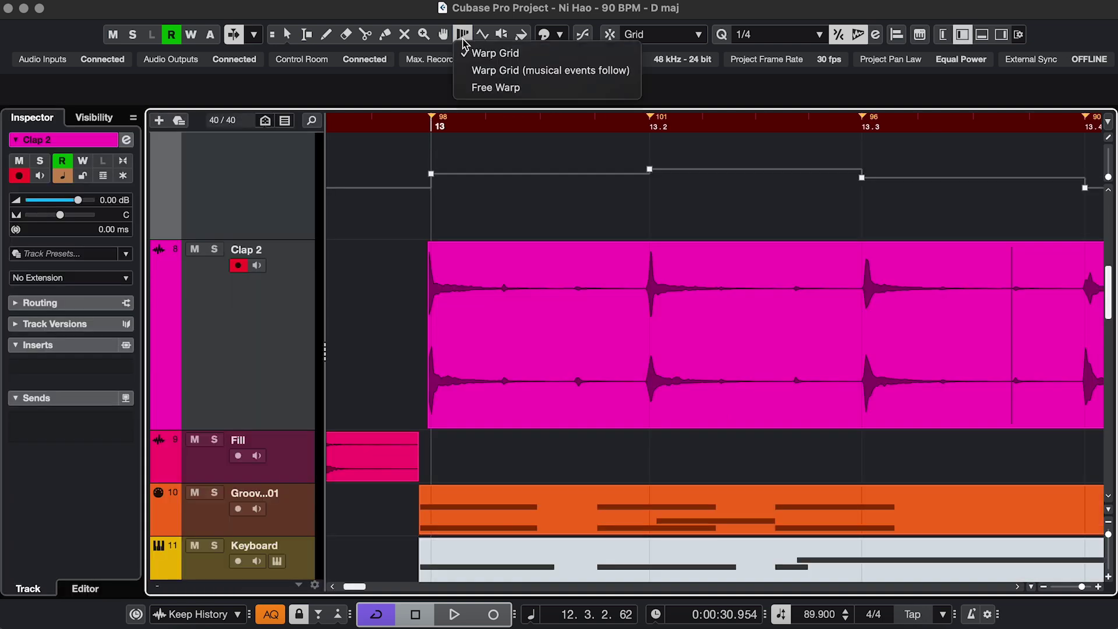
click(464, 74)
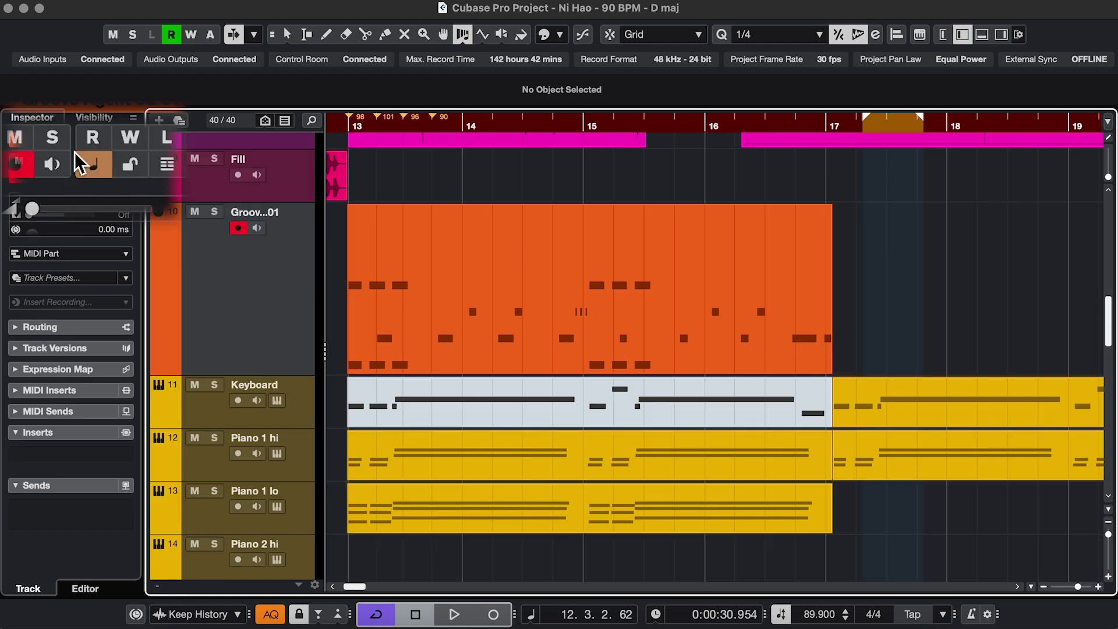
drag(523, 179, 599, 180)
drag(722, 178, 809, 181)
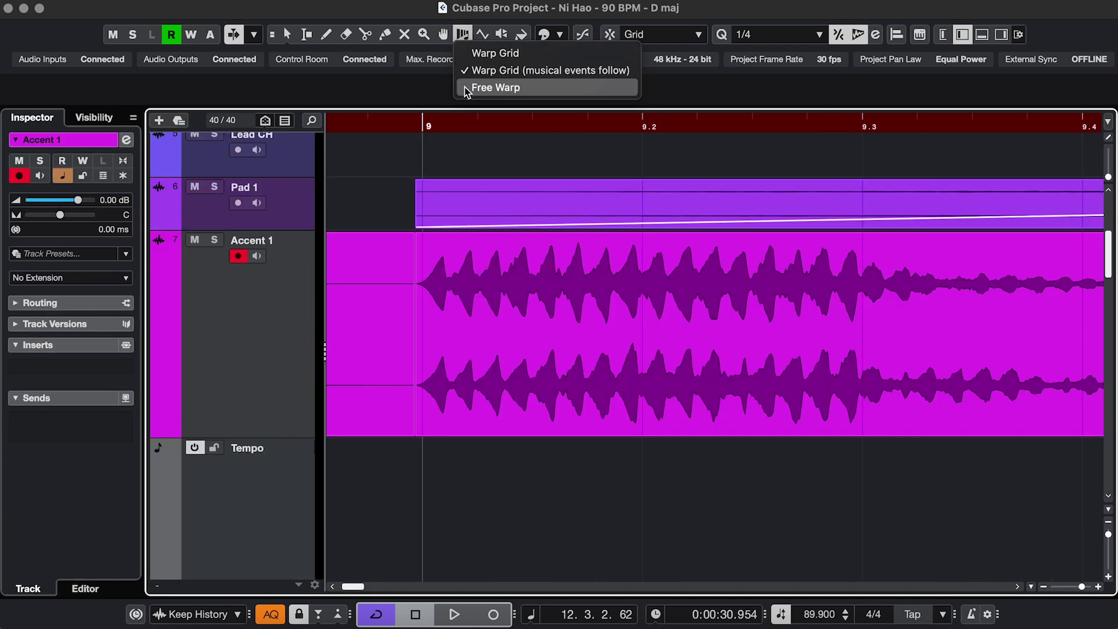
Stretch the Accent 1 audio with Free Warp, placing three warp markers between 9 and 9.2
click(467, 90)
click(460, 282)
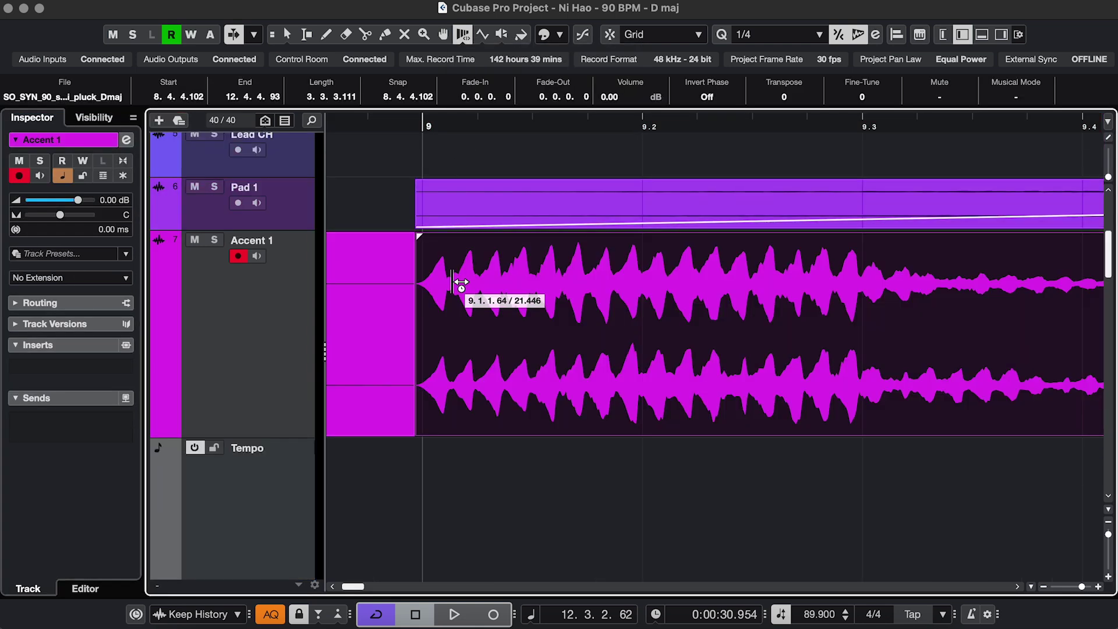
drag(469, 282, 594, 283)
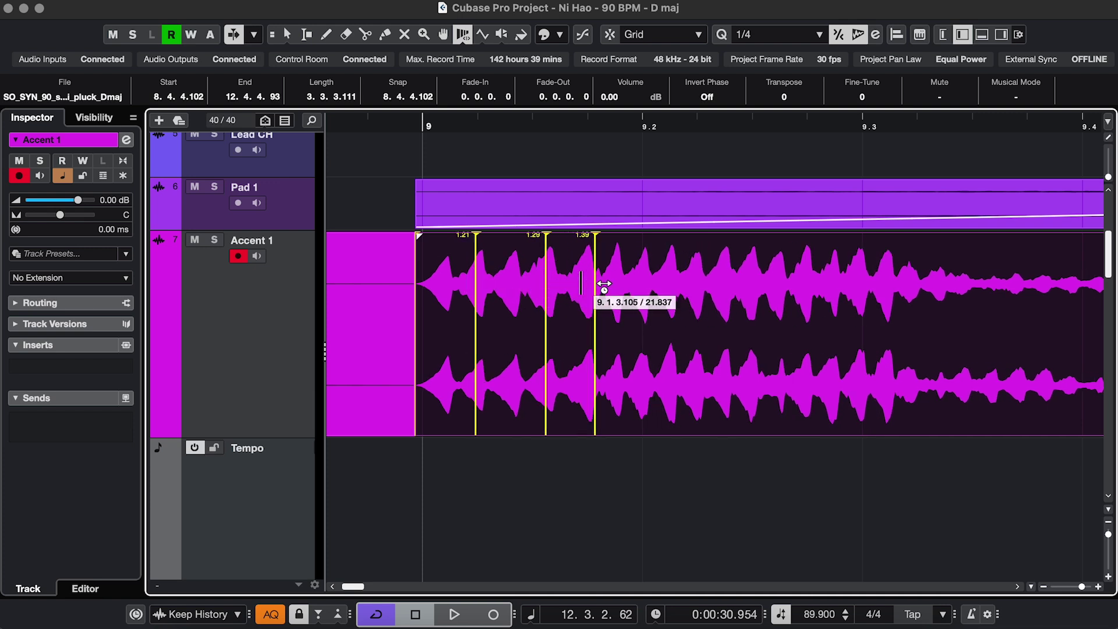
Set the quantize value to 1/16 and free-warp a point of Accent 1 after 9.2 to about 9.2.3
click(766, 36)
click(781, 162)
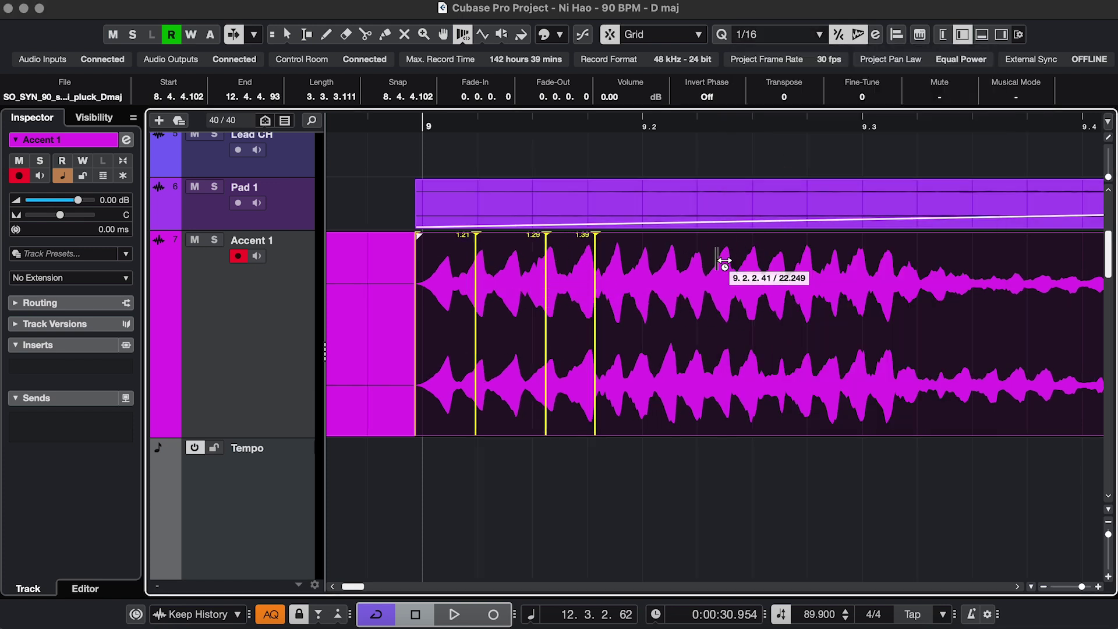
drag(691, 285, 754, 283)
Audition the Clap 2 event near bar 13 with the Play tool, and scrub across its audio
click(502, 34)
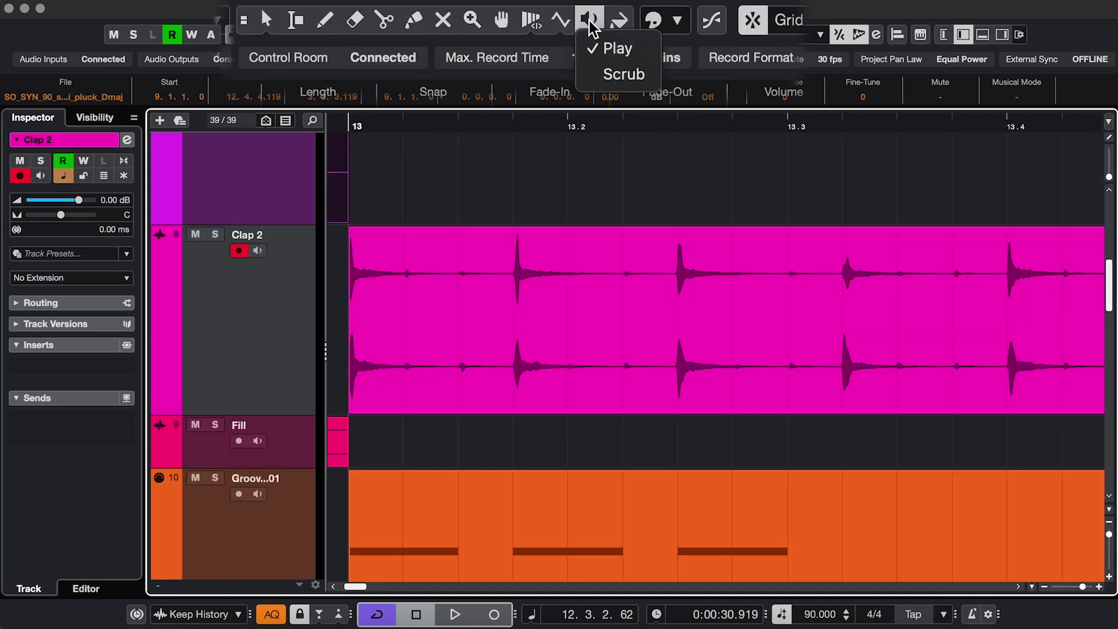
click(596, 58)
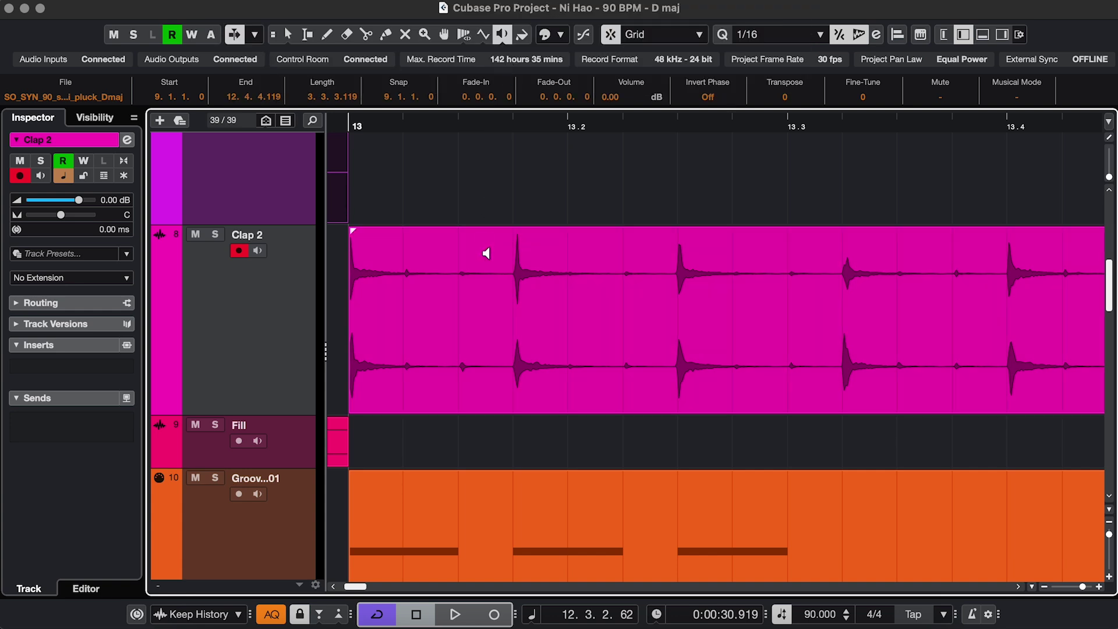
click(486, 253)
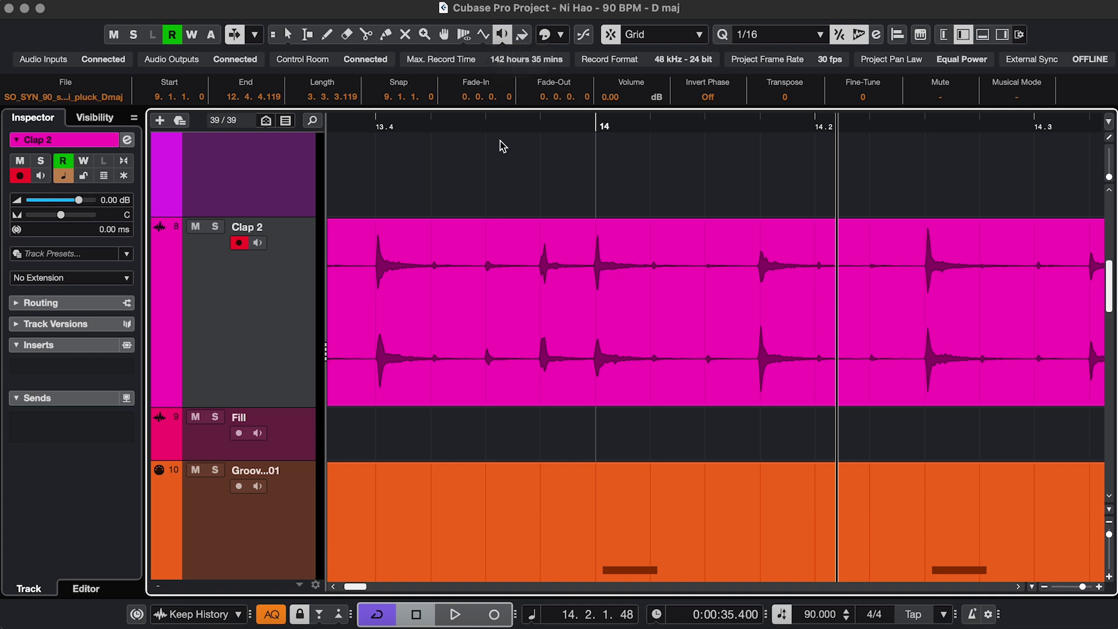
drag(461, 311, 670, 310)
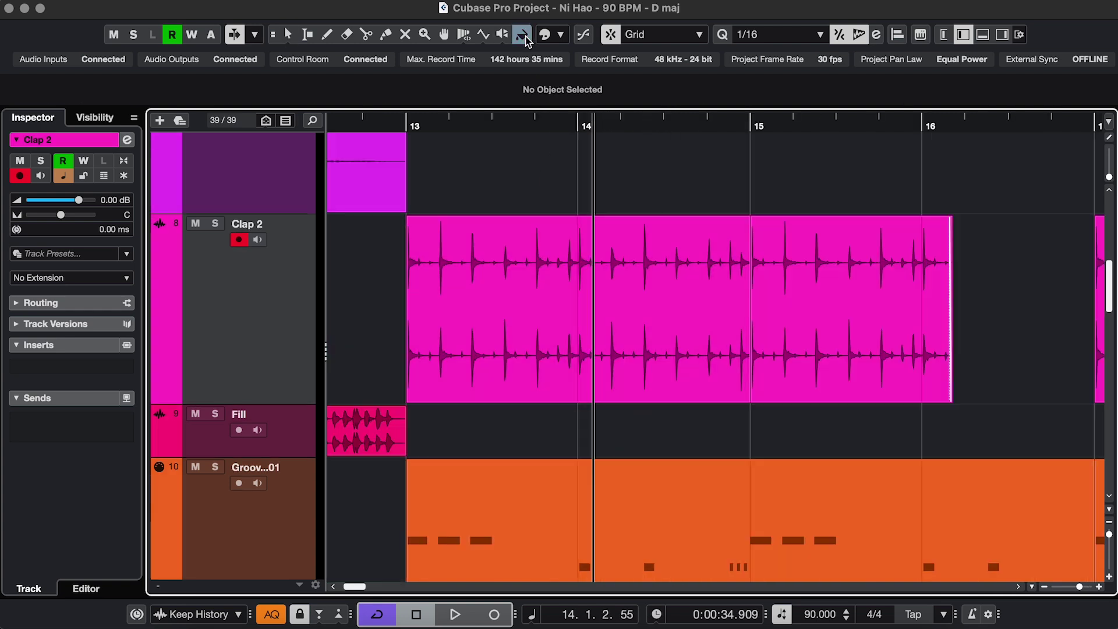
Color the Clap 2 event from bar 13 to 15 yellow, and recolor it with the orange sampled from the Groove part
click(534, 279)
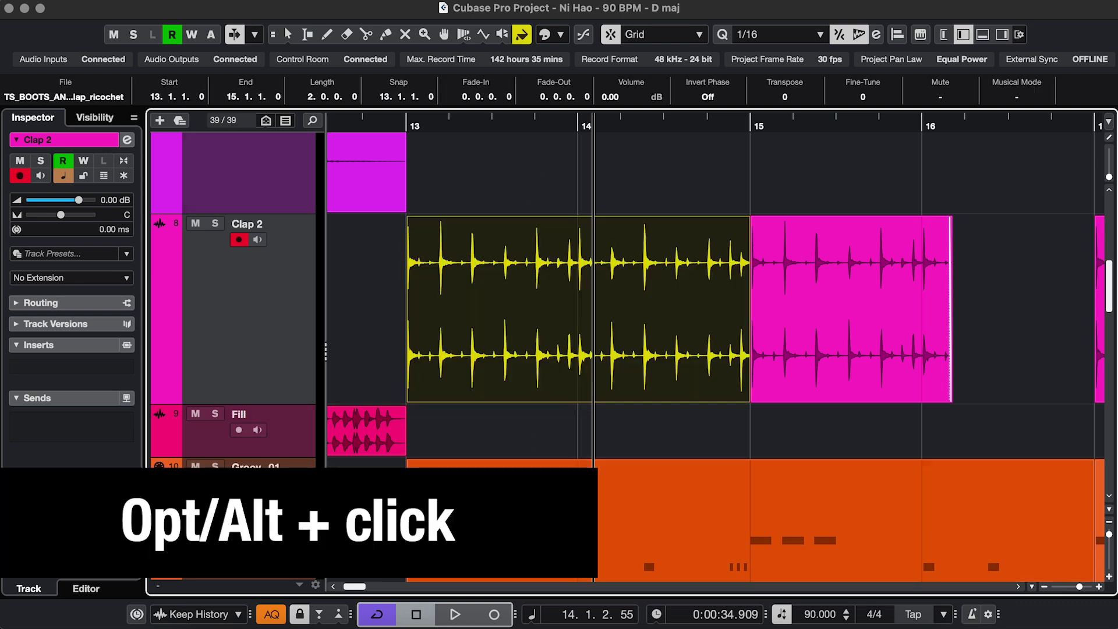
alt+click(524, 502)
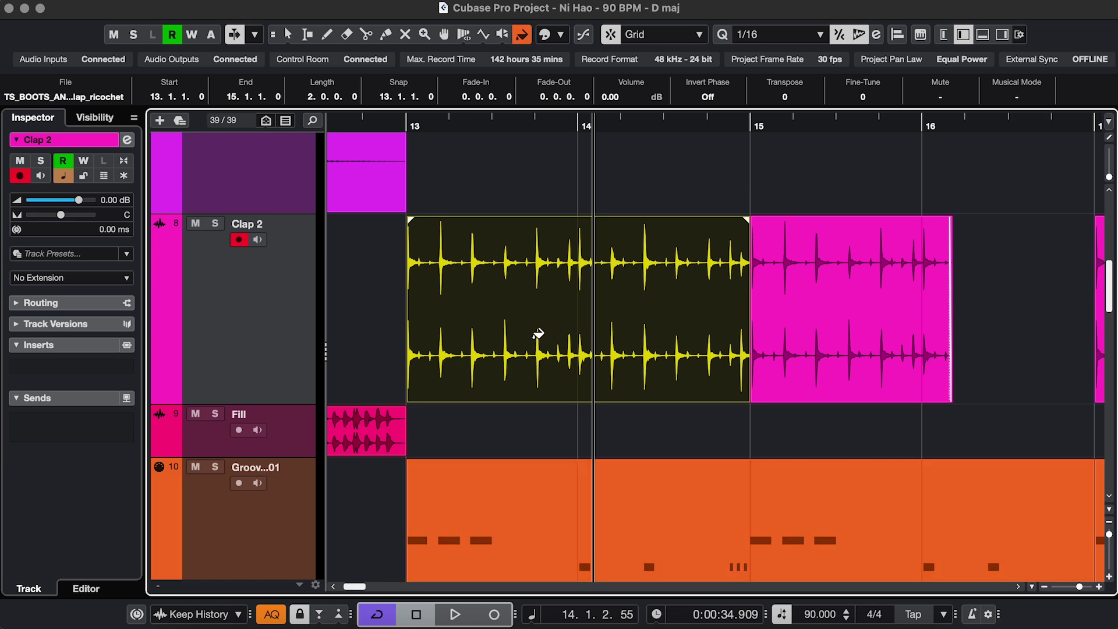
click(537, 327)
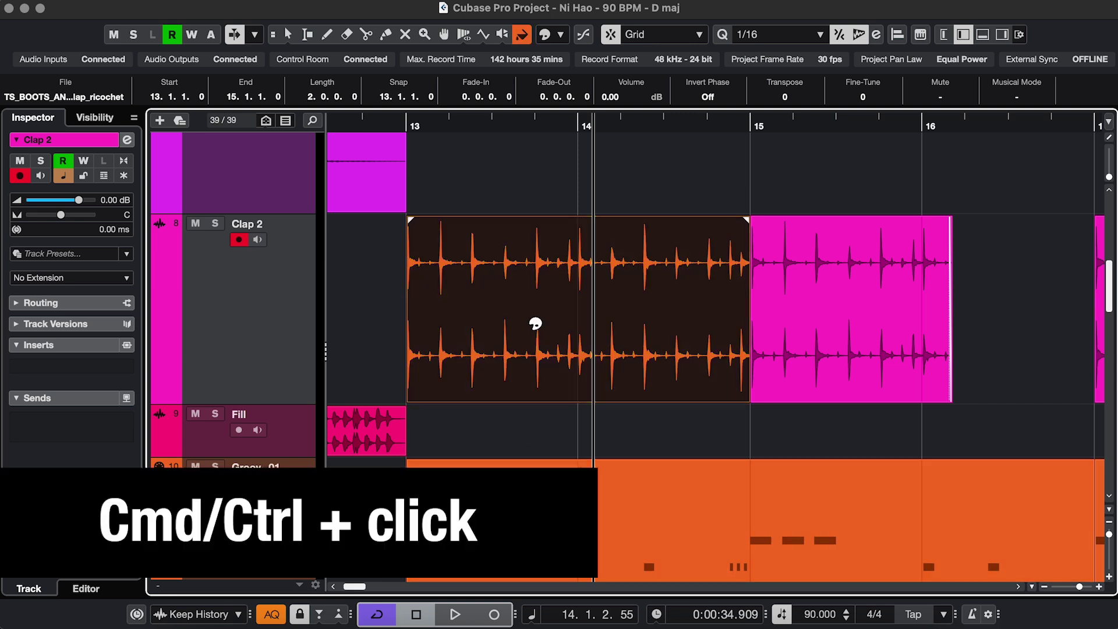
Recolor the Clap 2 event from bar 13 to 15 blue using the Choose Event Color palette, and deselect it
super+click(535, 332)
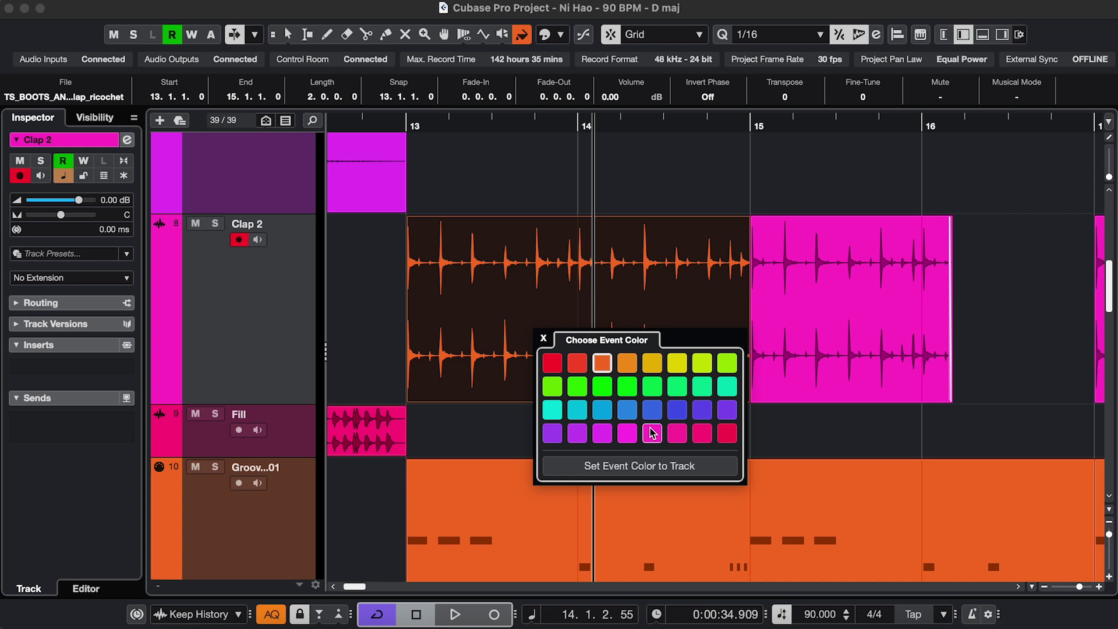
click(678, 410)
click(768, 429)
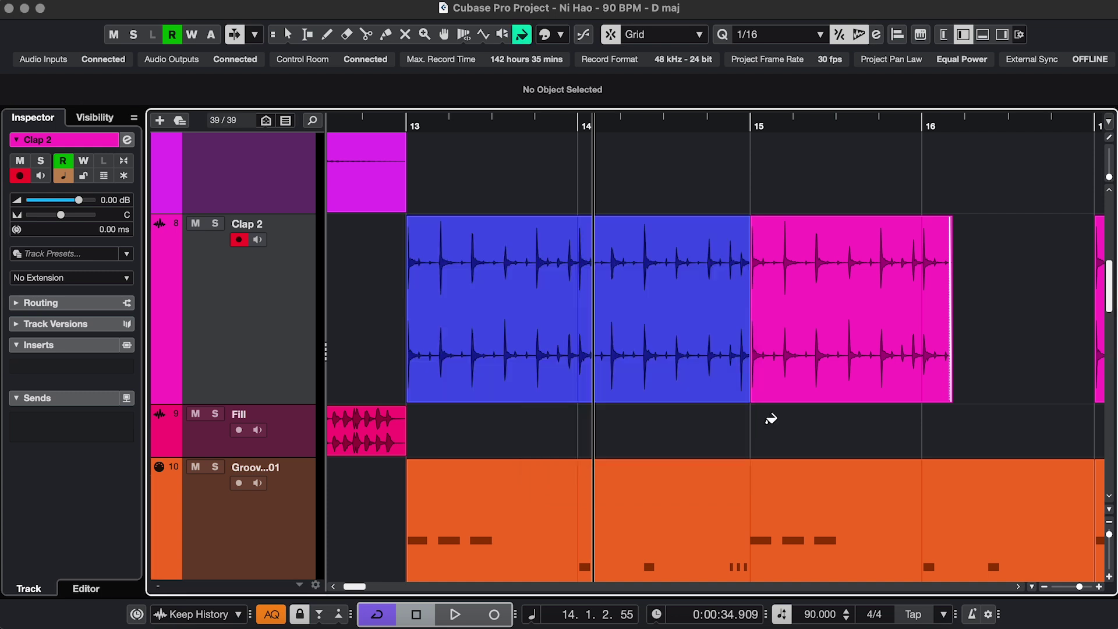
Open Project Colors Setup and configure a new color set preset with 32 basic colors and 4 color tints
super+click(688, 335)
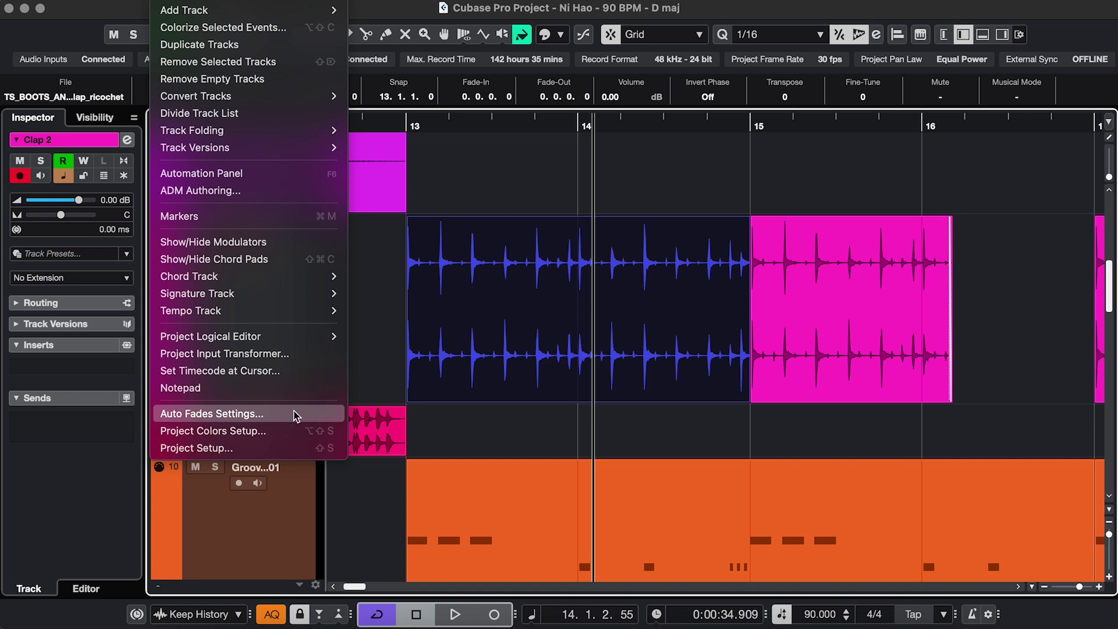
click(287, 434)
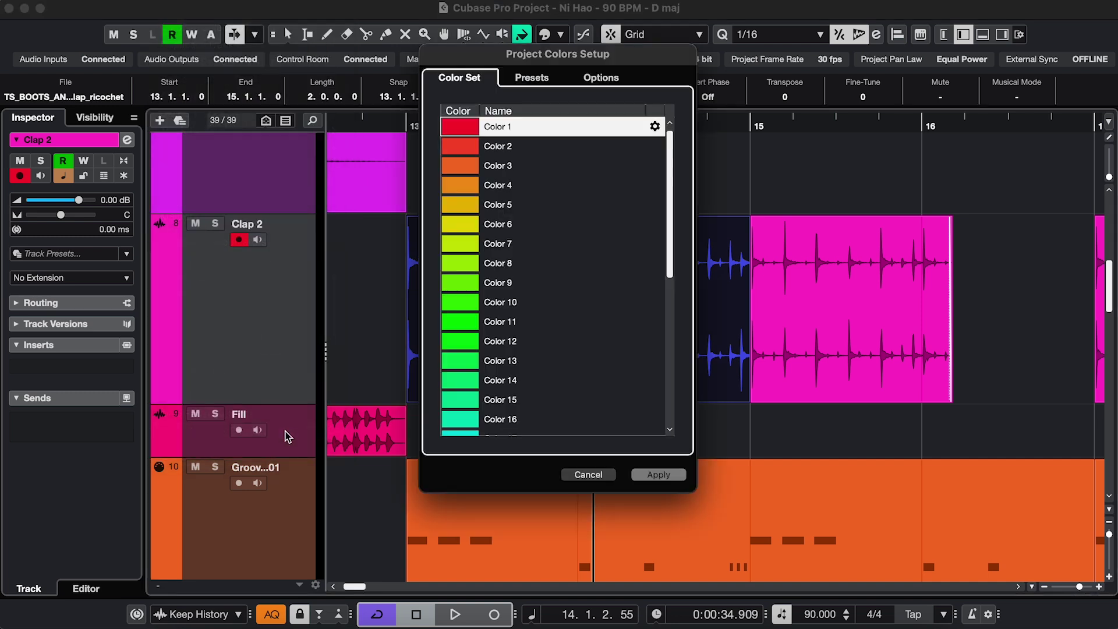
click(542, 80)
click(656, 138)
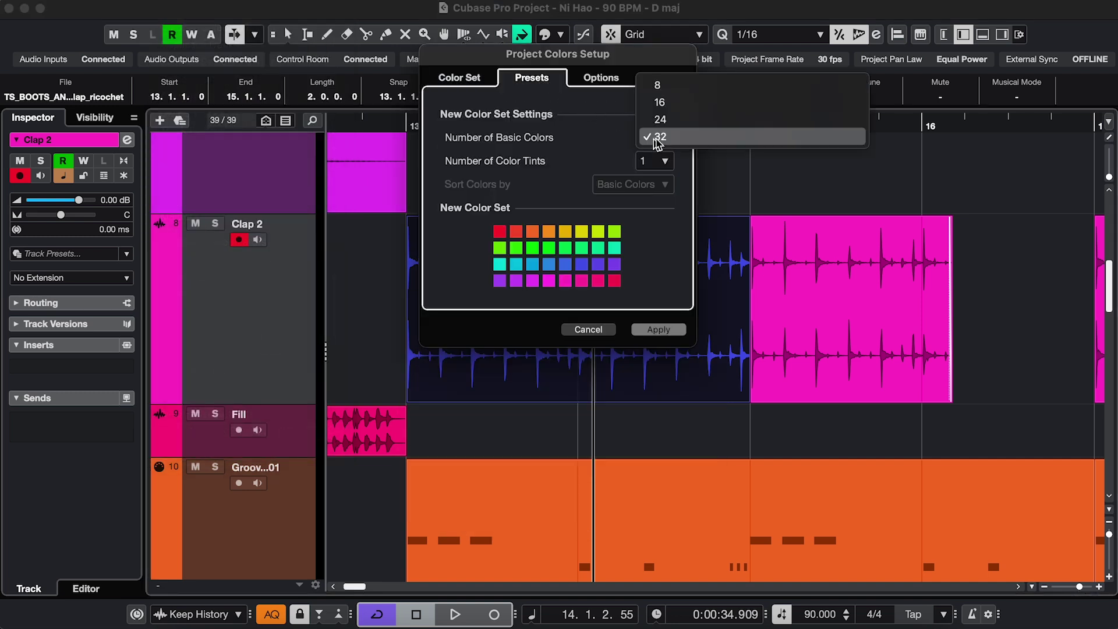
click(653, 138)
click(656, 163)
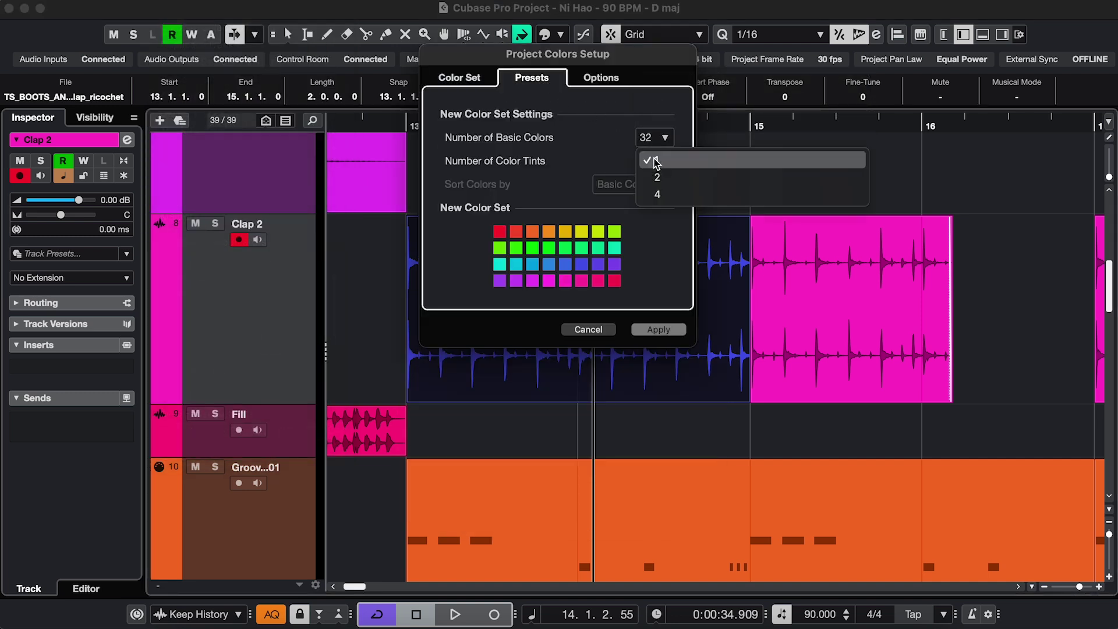
click(654, 190)
Sort the new color set by Color Tints and display the color set options
click(619, 185)
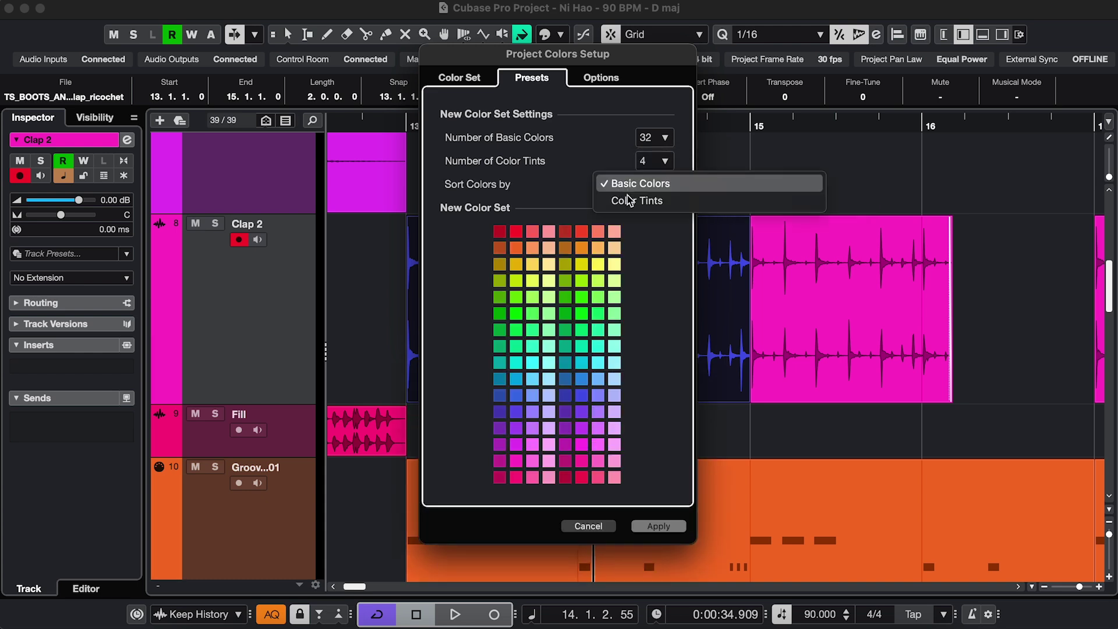
click(631, 201)
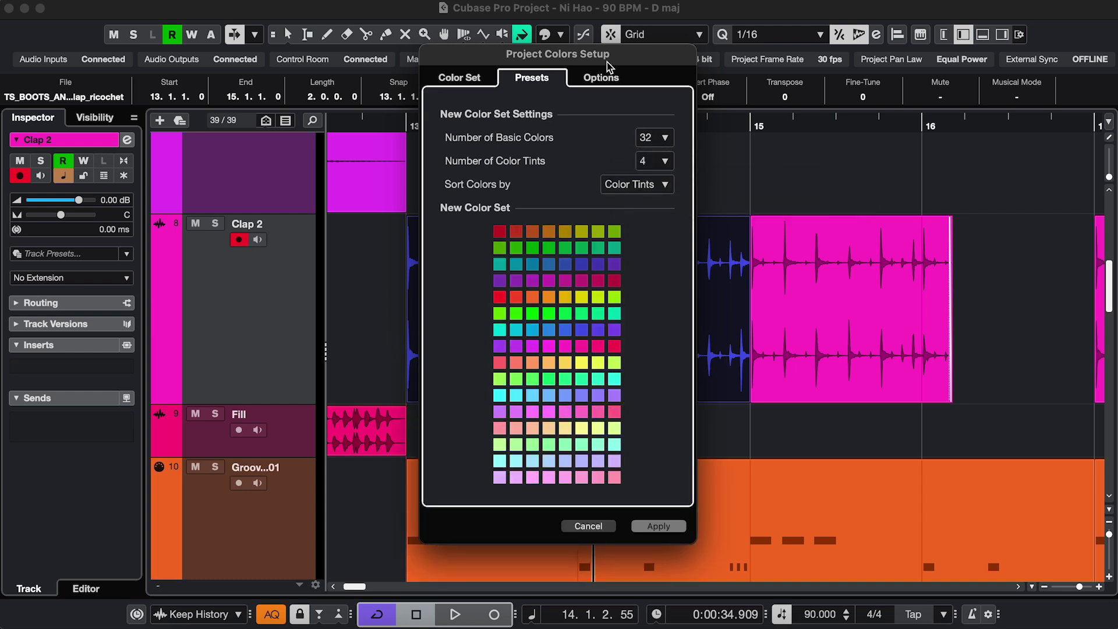
click(604, 77)
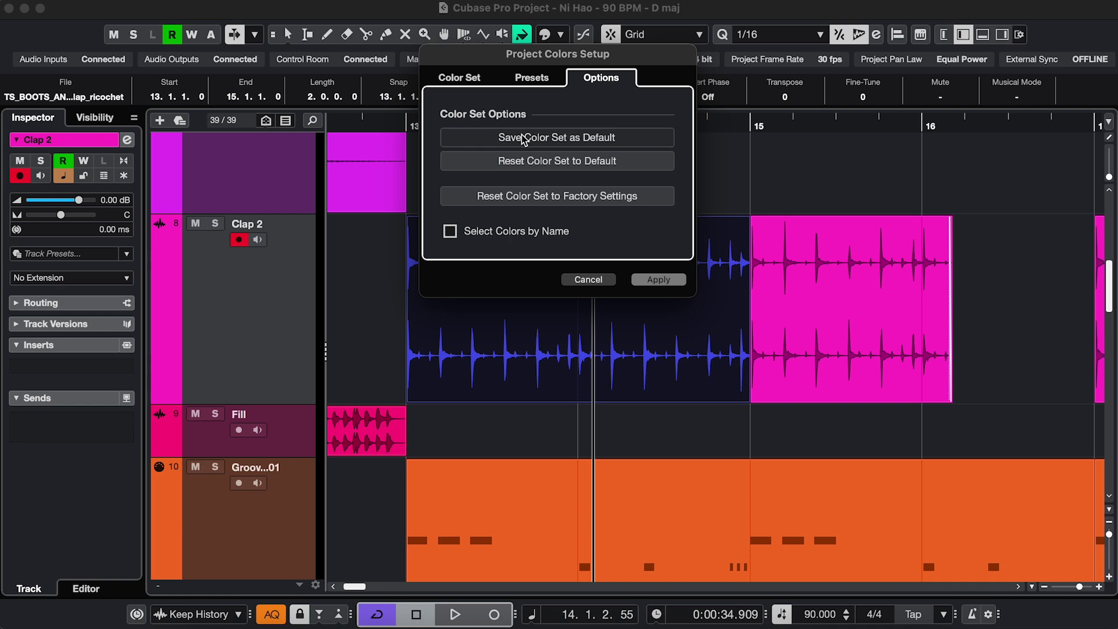